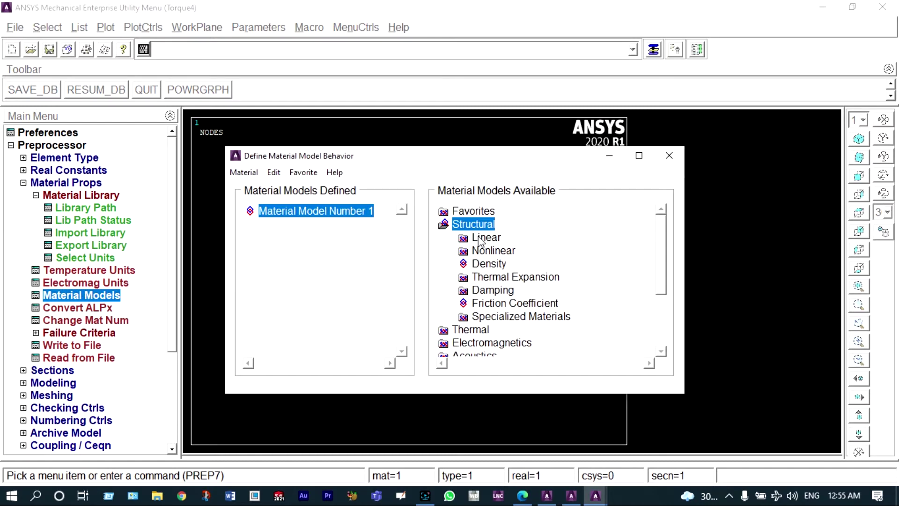
# - Define linear isotropic elastic properties for material 1 with EX 2e5 and PRXY 0.3
pyautogui.doubleClick(483, 238)
pyautogui.doubleClick(510, 252)
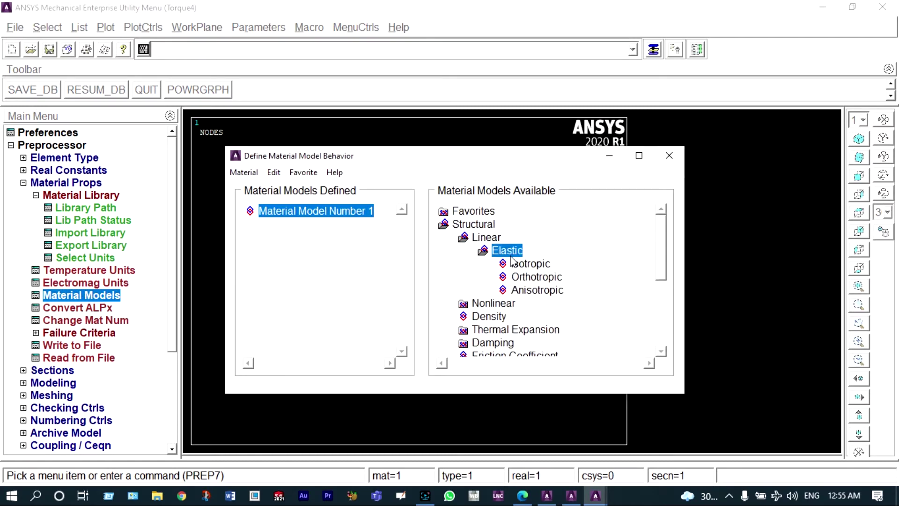
pyautogui.doubleClick(515, 263)
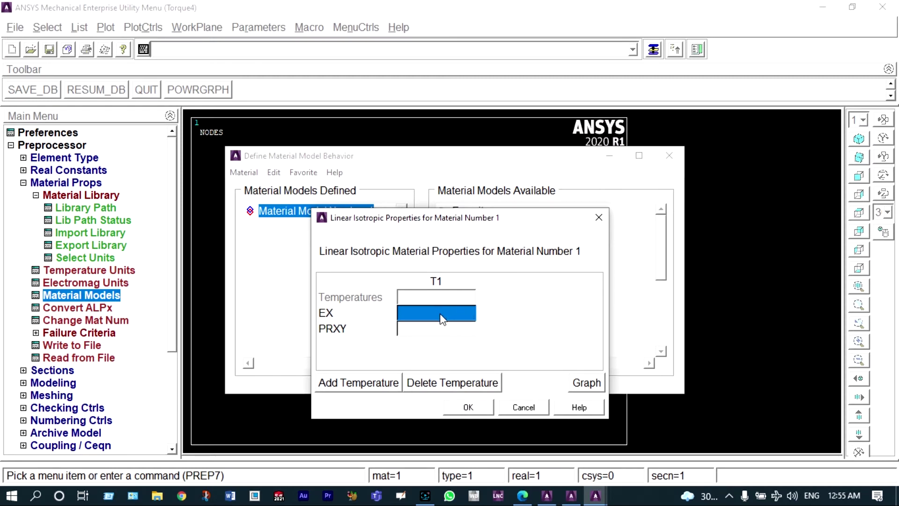
pyautogui.write('2')
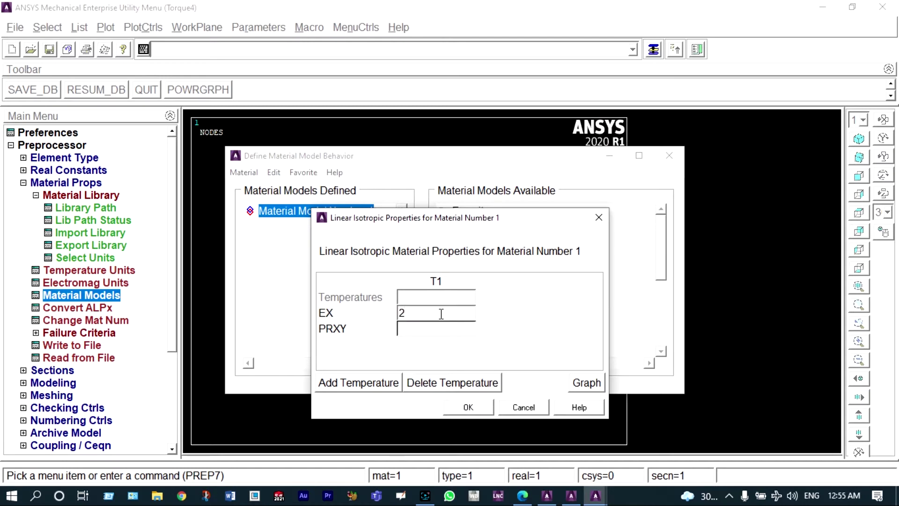
pyautogui.write('e5')
pyautogui.click(420, 331)
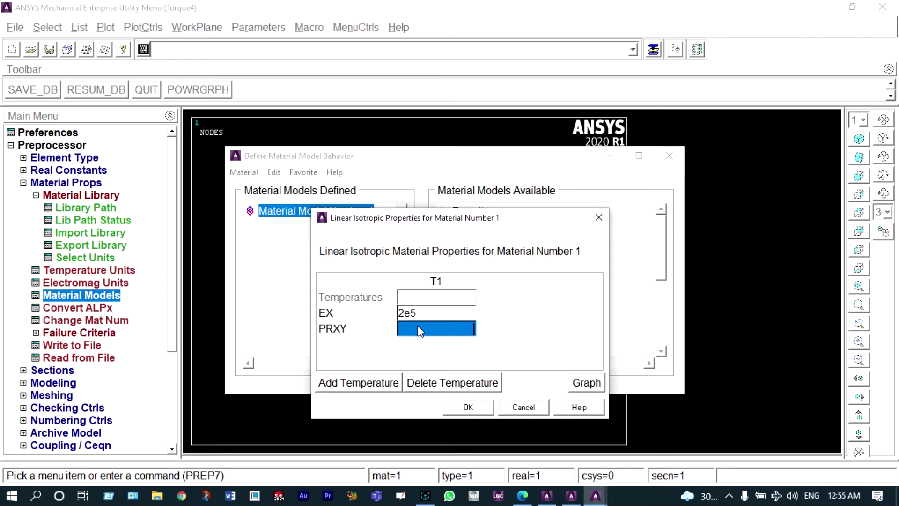
pyautogui.write('0')
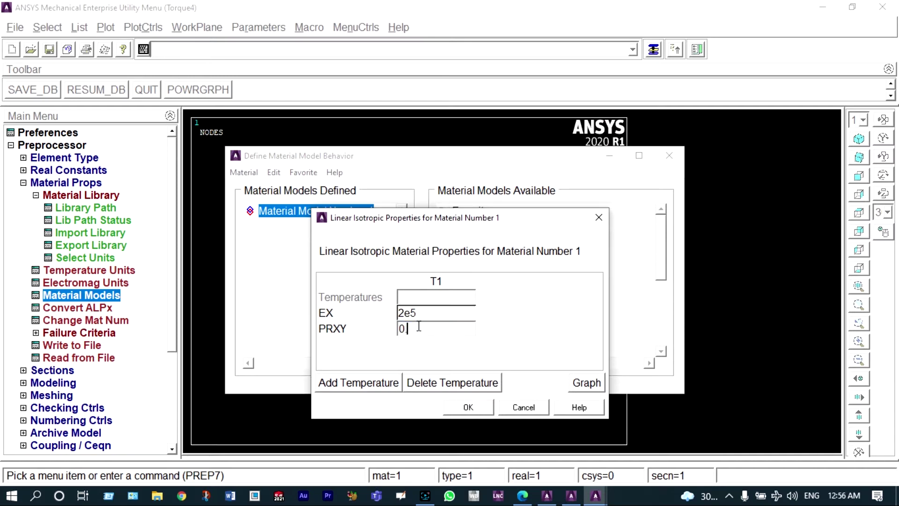
pyautogui.write('.3')
pyautogui.click(463, 406)
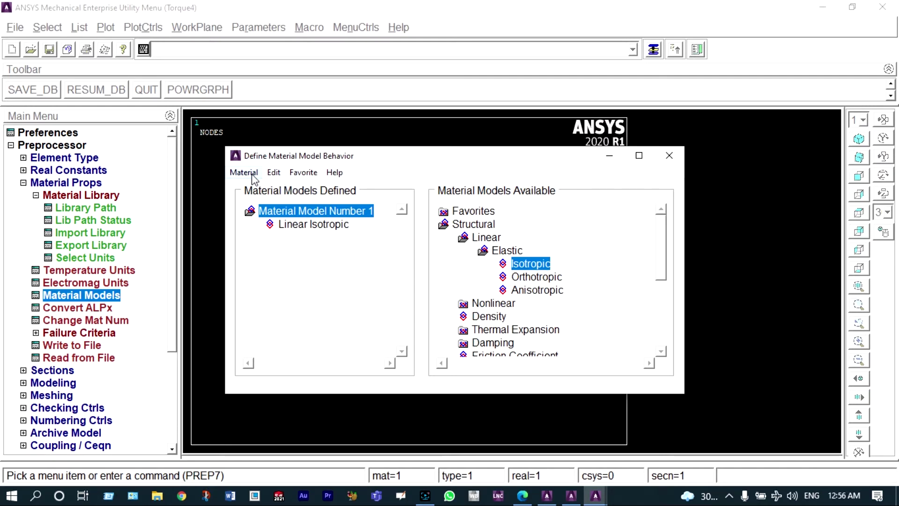
# - Add a new material model with ID 2
pyautogui.click(243, 172)
pyautogui.click(252, 186)
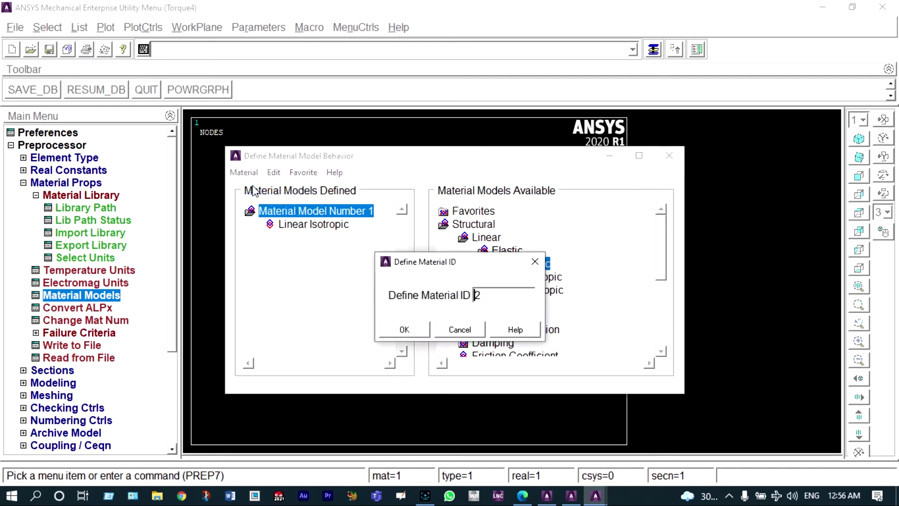
pyautogui.click(405, 330)
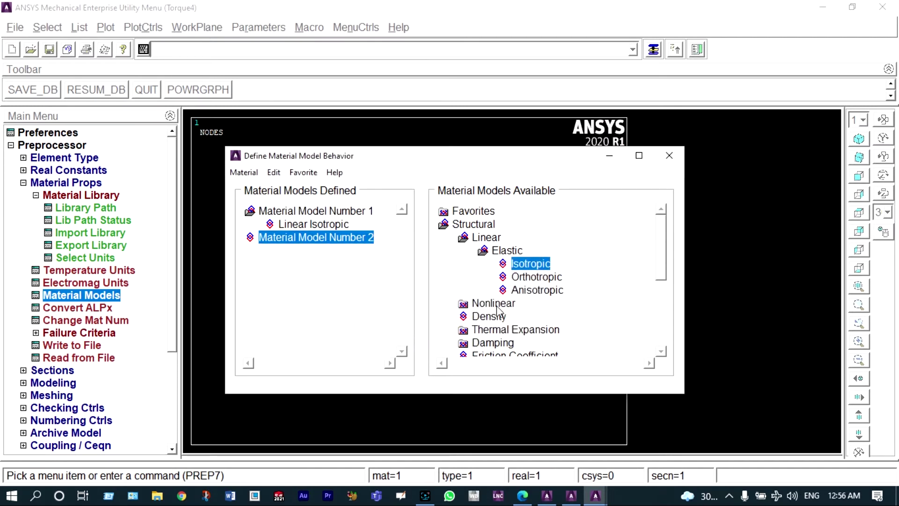
# - Define linear isotropic elastic properties for material 2 with EX 7e4 and PRXY 0.27, and finish the material definition
pyautogui.doubleClick(531, 263)
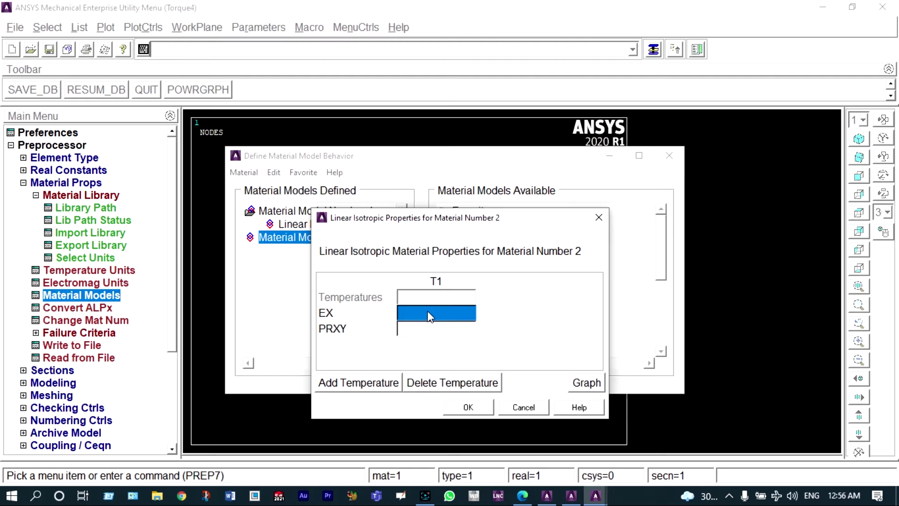
pyautogui.write('7er')
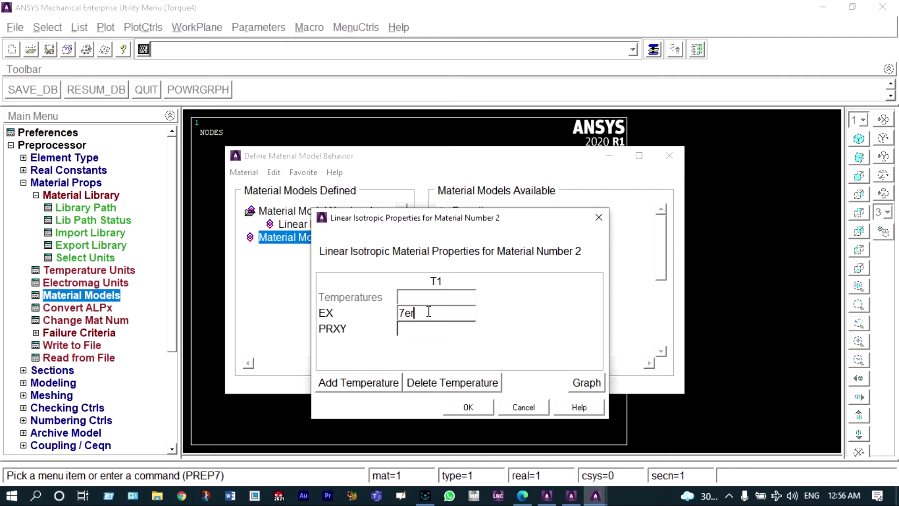
pyautogui.press('BackSpace')
pyautogui.write('4')
pyautogui.click(418, 328)
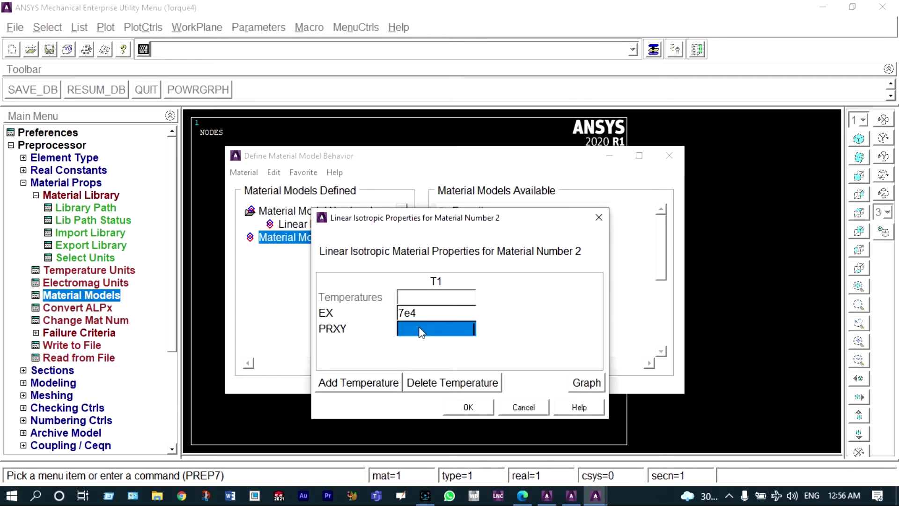
pyautogui.write('0.')
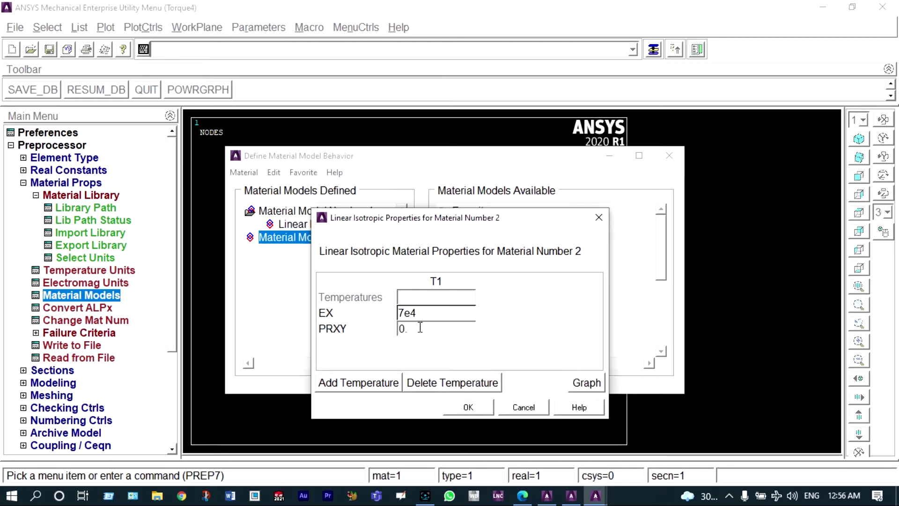
pyautogui.write('27')
pyautogui.click(465, 408)
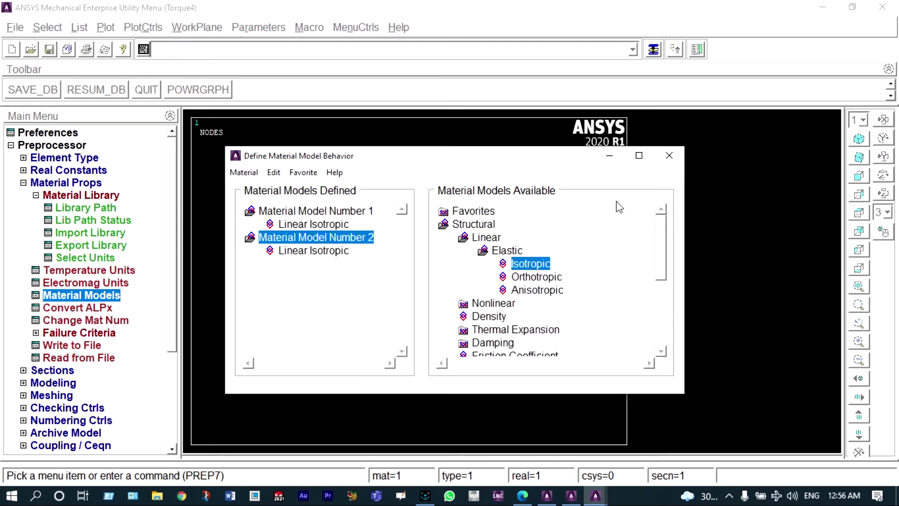
pyautogui.click(669, 155)
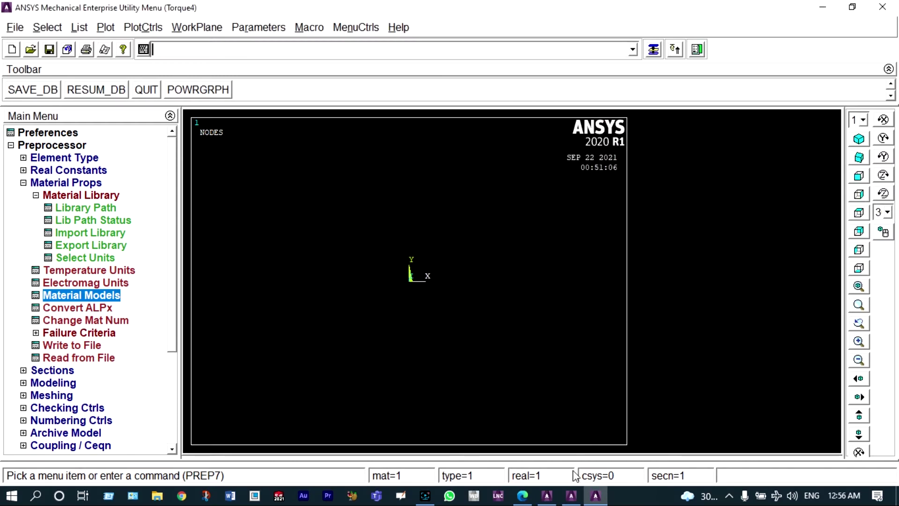
# - Check the member areas in the PDF manual's truss figure and add link section 1 named Steel with a link area of 100
pyautogui.click(522, 495)
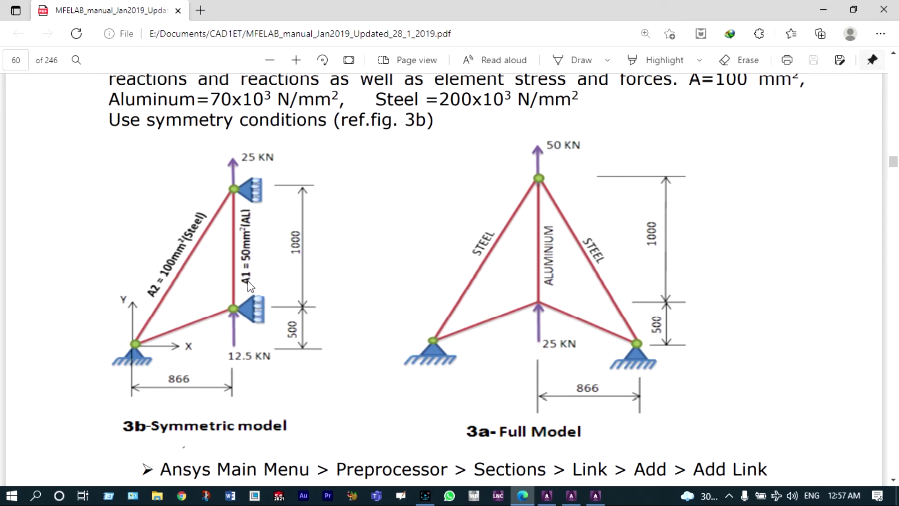
pyautogui.click(827, 11)
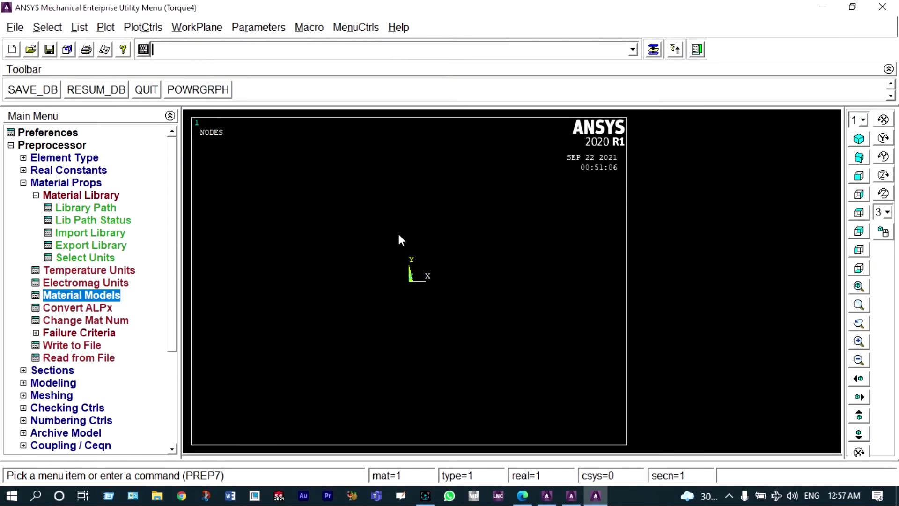
pyautogui.click(64, 371)
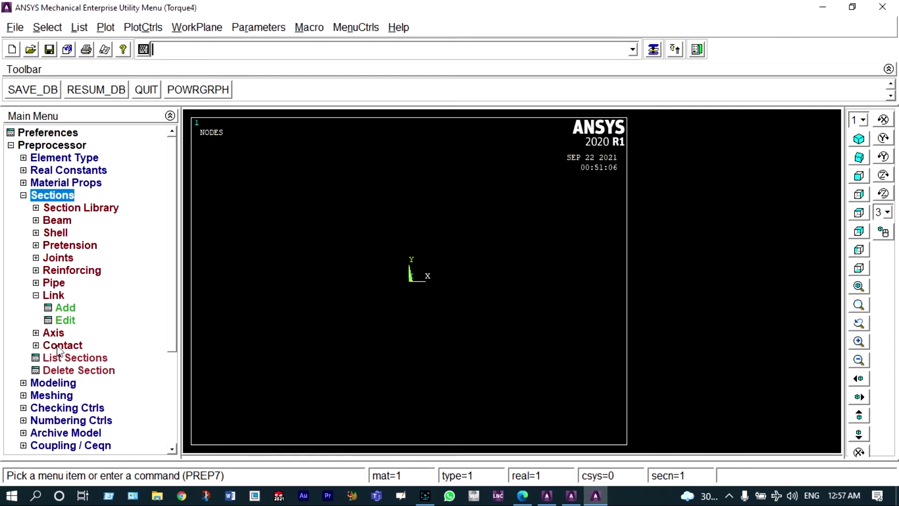
pyautogui.click(60, 310)
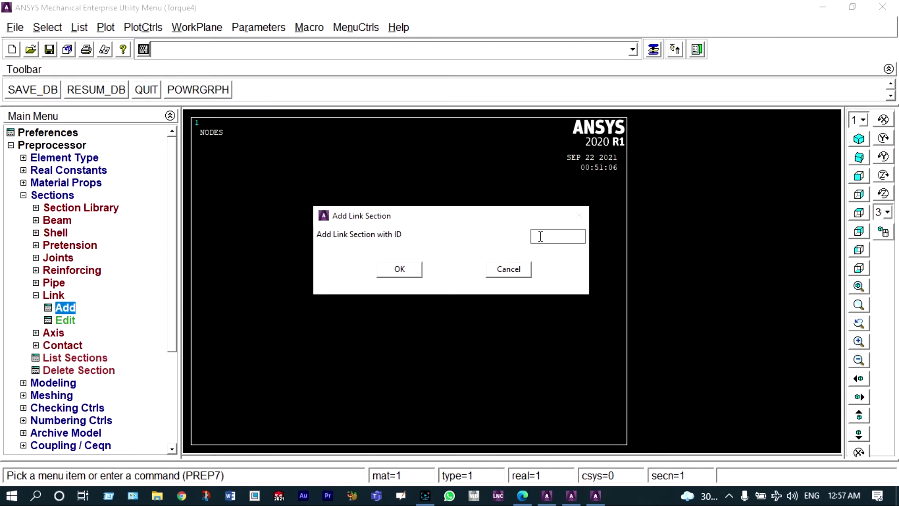
pyautogui.write('1')
pyautogui.click(412, 271)
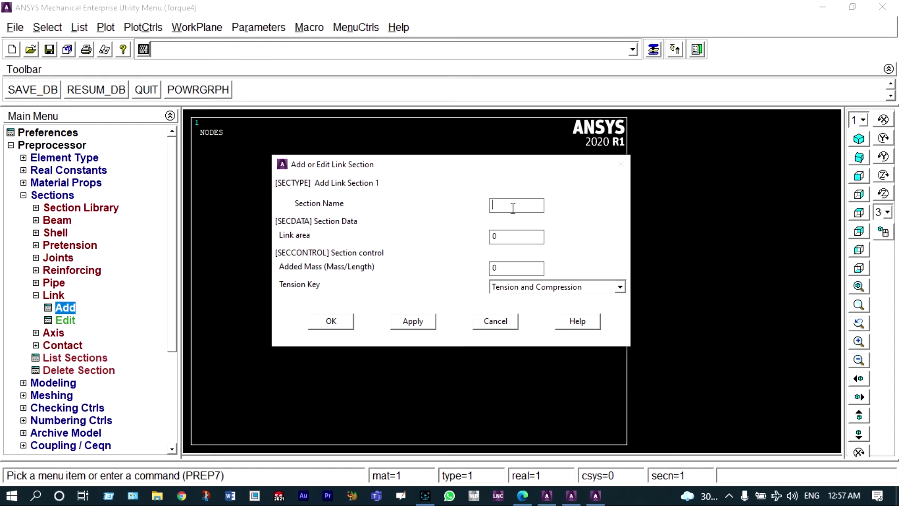
pyautogui.write('Steel')
pyautogui.click(493, 235)
pyautogui.write('100')
pyautogui.click(419, 321)
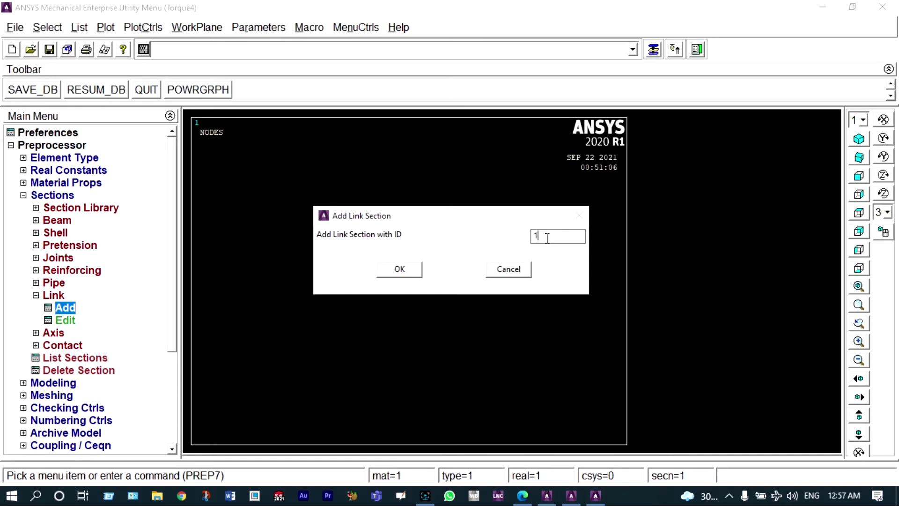
# - Add link section 2 named Aluminium, enter 500 as its link area and check it against the PDF manual's truss figure
pyautogui.write('2')
pyautogui.click(417, 269)
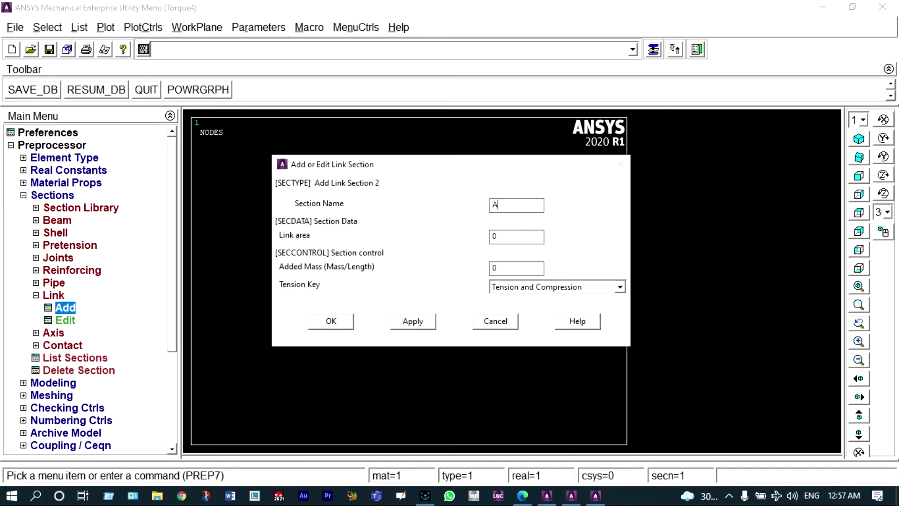
pyautogui.write('Aluminium')
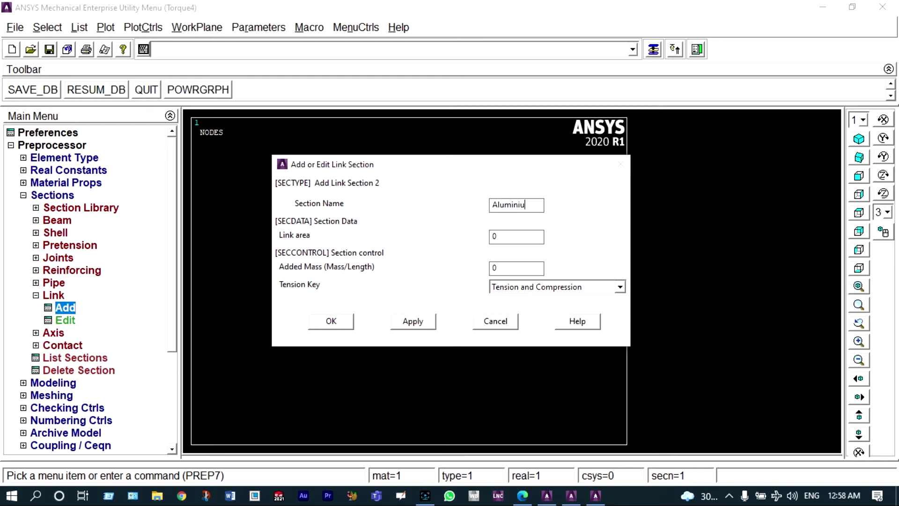
pyautogui.click(493, 235)
pyautogui.write('500')
pyautogui.click(523, 496)
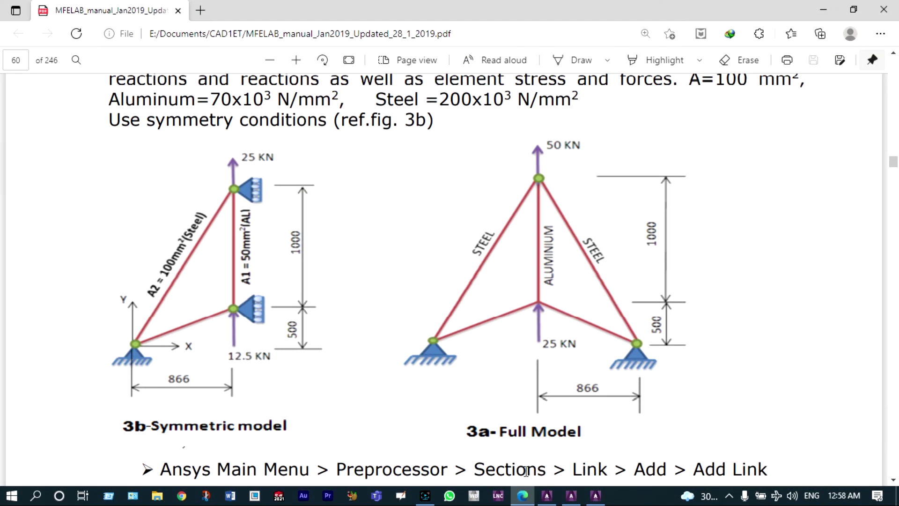
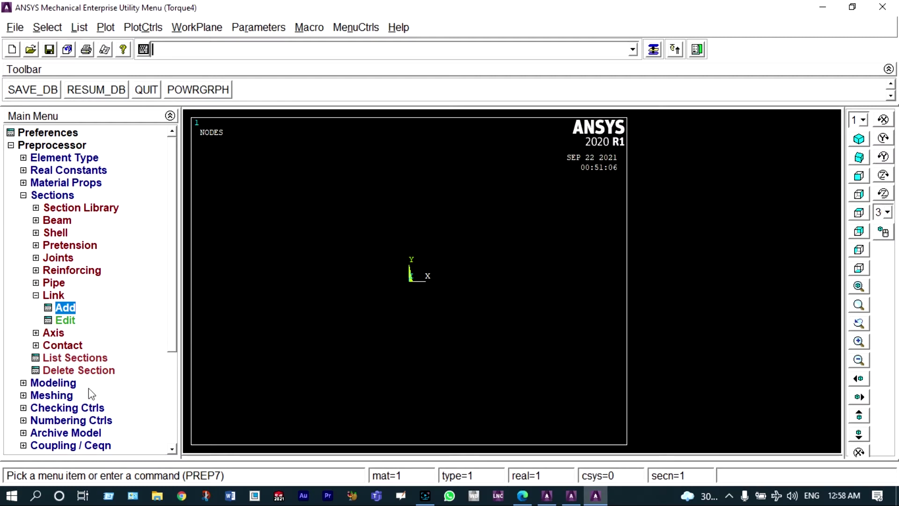
# - Create the first node at the origin of the active coordinate system
pyautogui.click(70, 383)
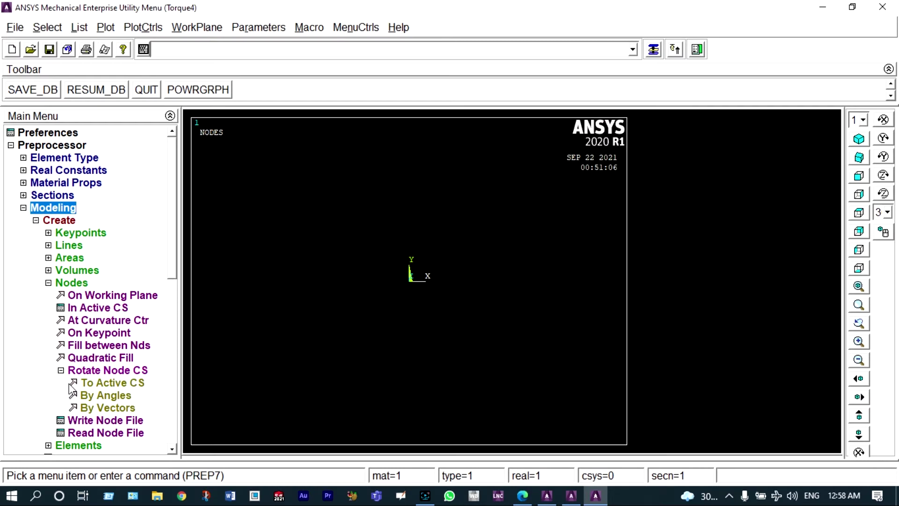
pyautogui.click(96, 308)
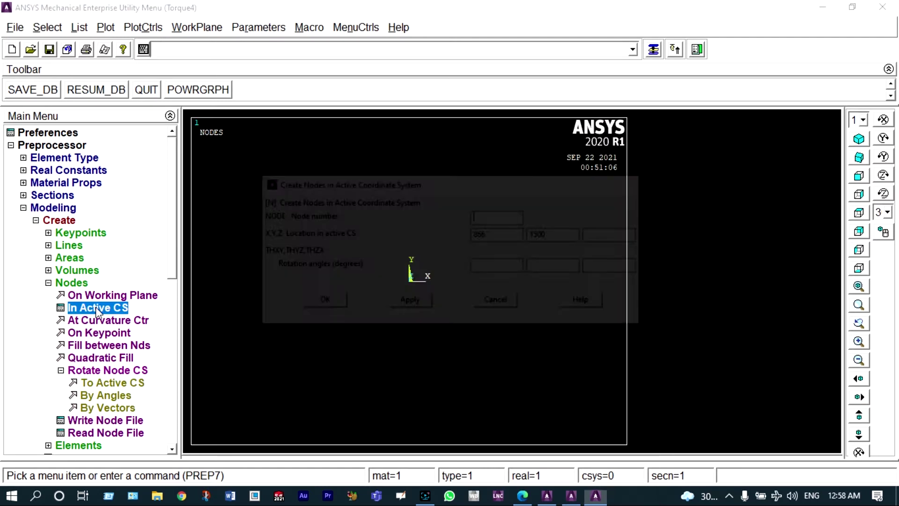
pyautogui.click(559, 233)
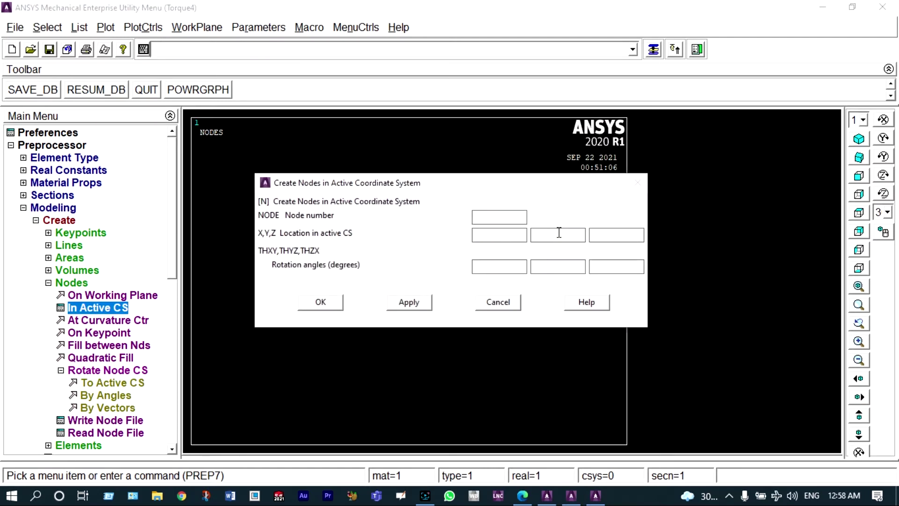
pyautogui.click(414, 302)
# - Consult the manual's symmetric truss dimensions and create the second node at X 866, Y 500
pyautogui.click(523, 496)
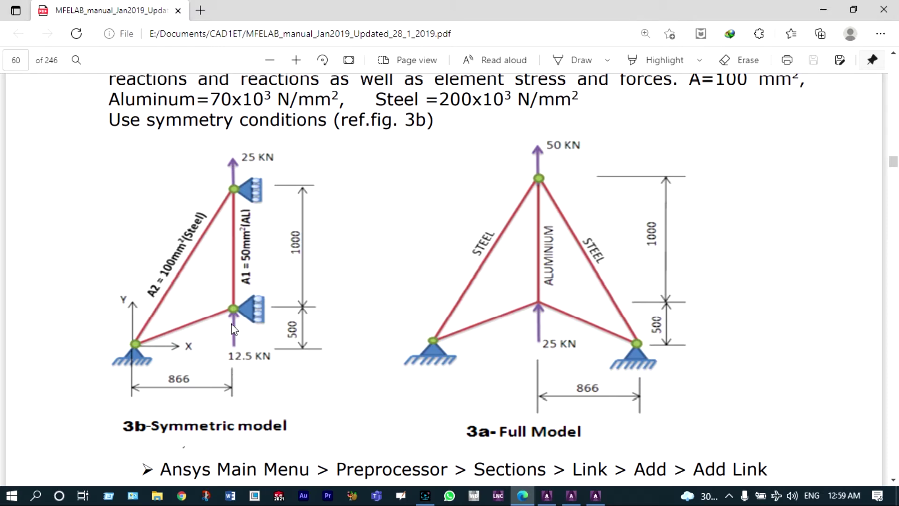
pyautogui.hotkey('alt', 'Tab')
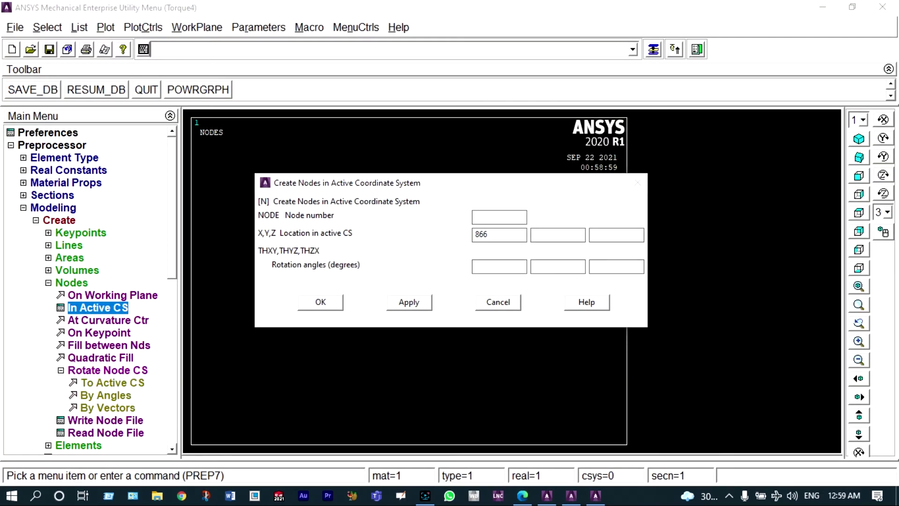
pyautogui.write('500')
pyautogui.click(422, 303)
# - Create the third node at X 866, Y 1500 and finish node creation
pyautogui.click(534, 234)
pyautogui.write('1')
pyautogui.click(327, 303)
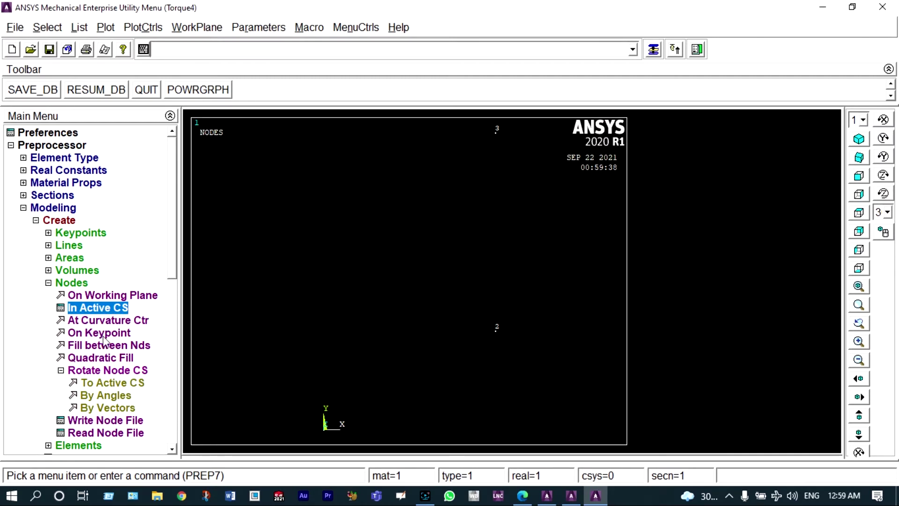
# - Accept the element attributes LINK180, material 1 and section 1 Steel for the new elements
pyautogui.click(90, 447)
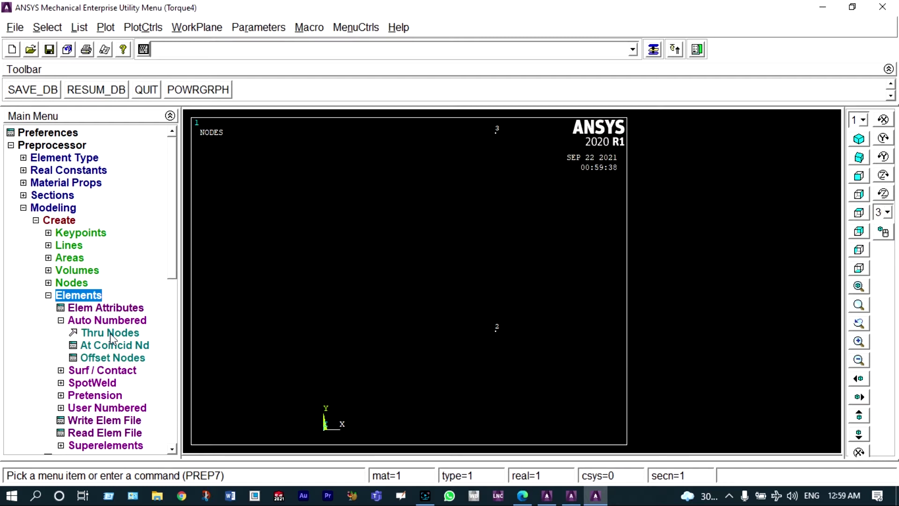
pyautogui.click(107, 308)
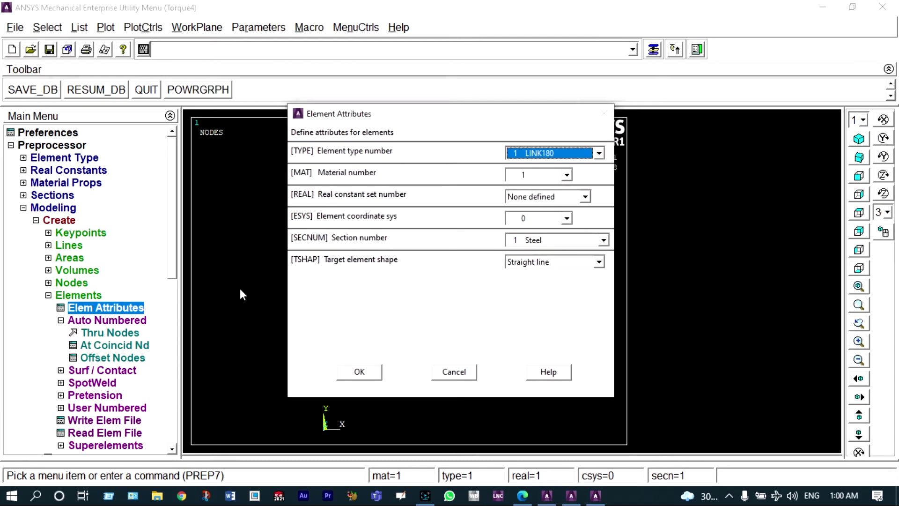
pyautogui.click(369, 370)
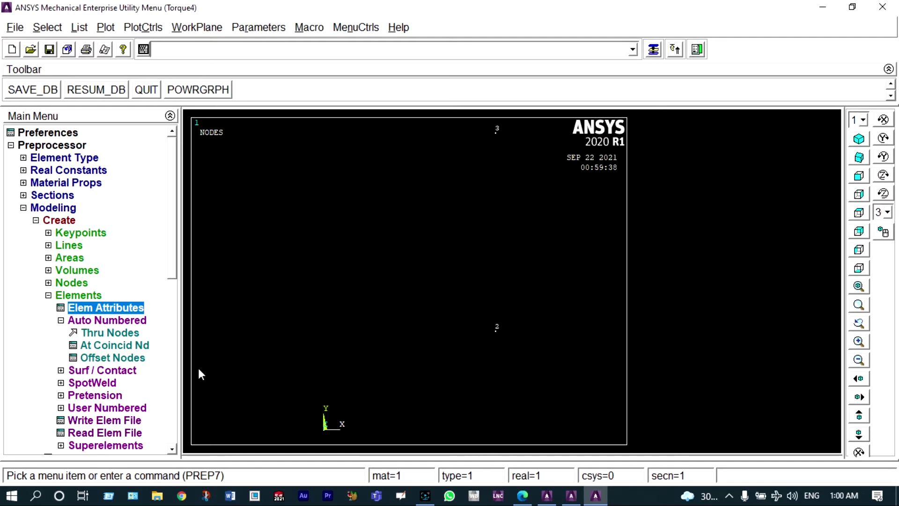
# - Create a steel link element through nodes 1 and 2
pyautogui.click(119, 336)
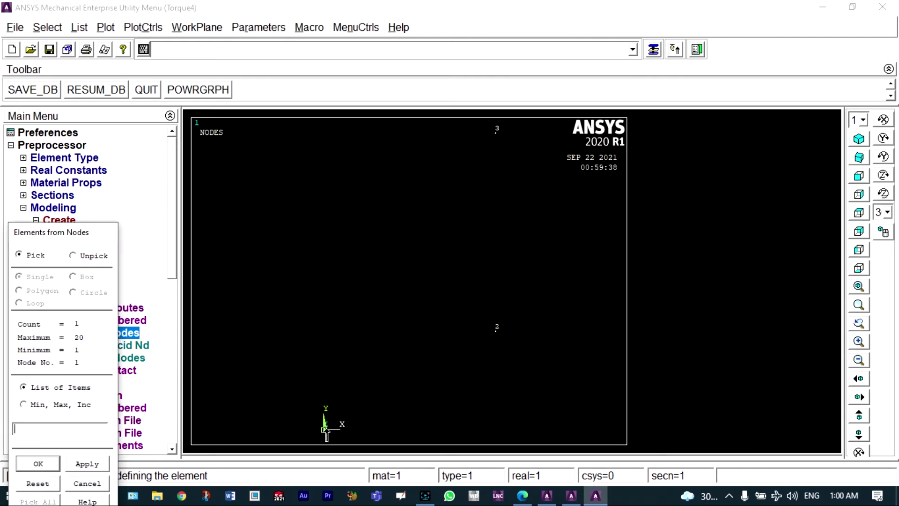
pyautogui.click(494, 337)
pyautogui.click(96, 464)
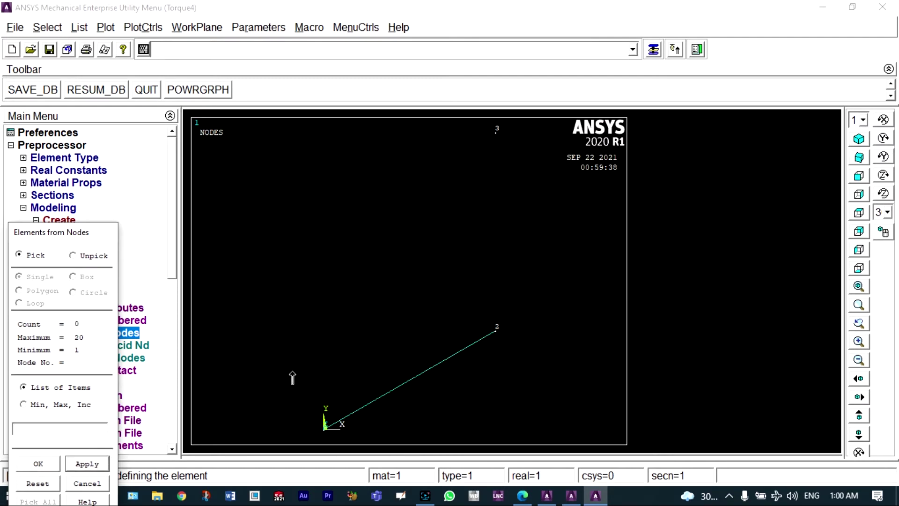
# - Create a second steel link element through nodes 1 and 3 and finish element creation
pyautogui.click(324, 426)
pyautogui.click(489, 152)
pyautogui.click(41, 463)
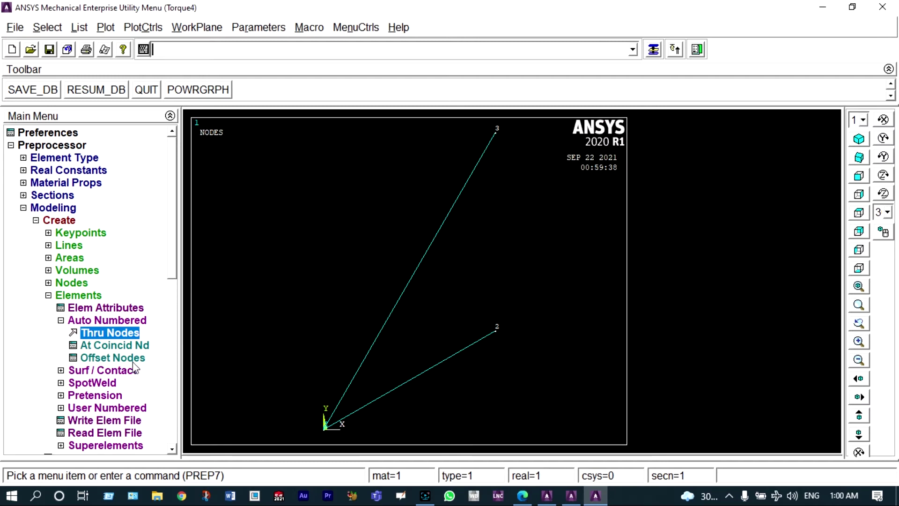
# - Set the element attributes to material number 2 and section 2 Aluminiu, keeping the LINK180 element type
pyautogui.click(121, 309)
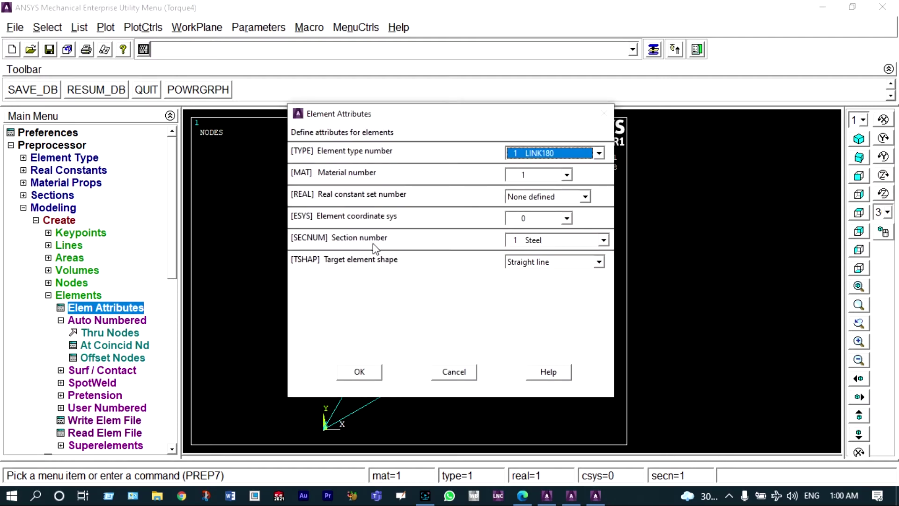
pyautogui.click(566, 175)
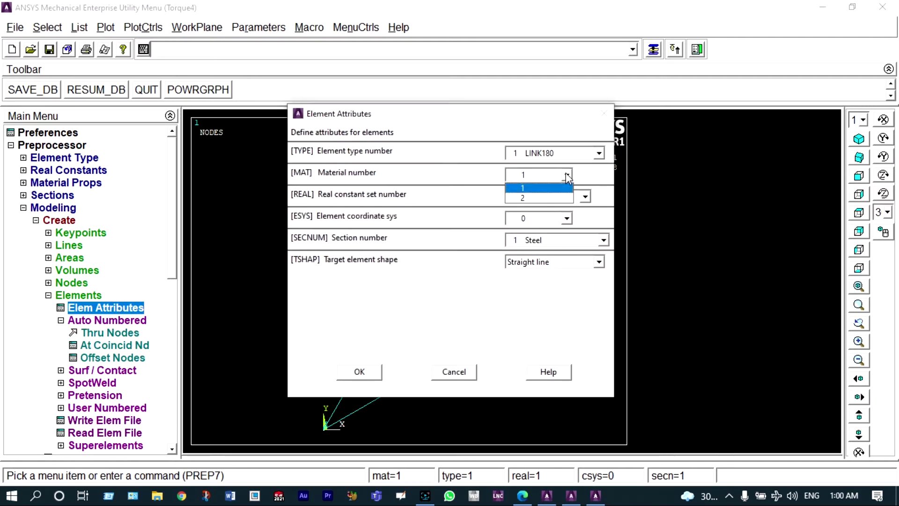
pyautogui.click(547, 198)
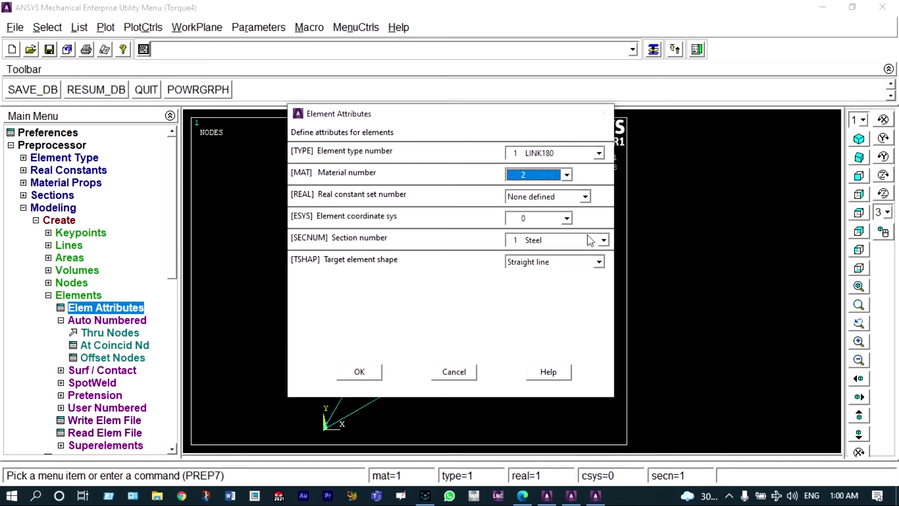
pyautogui.click(602, 240)
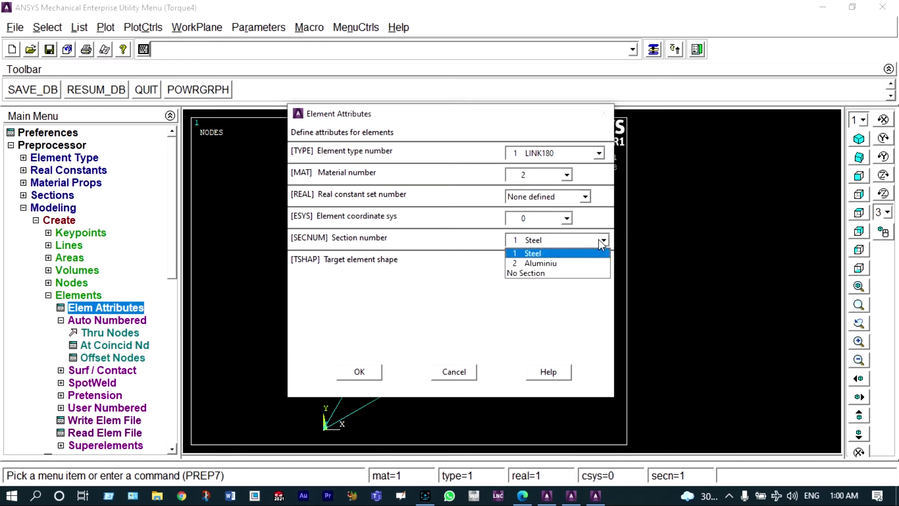
pyautogui.click(561, 263)
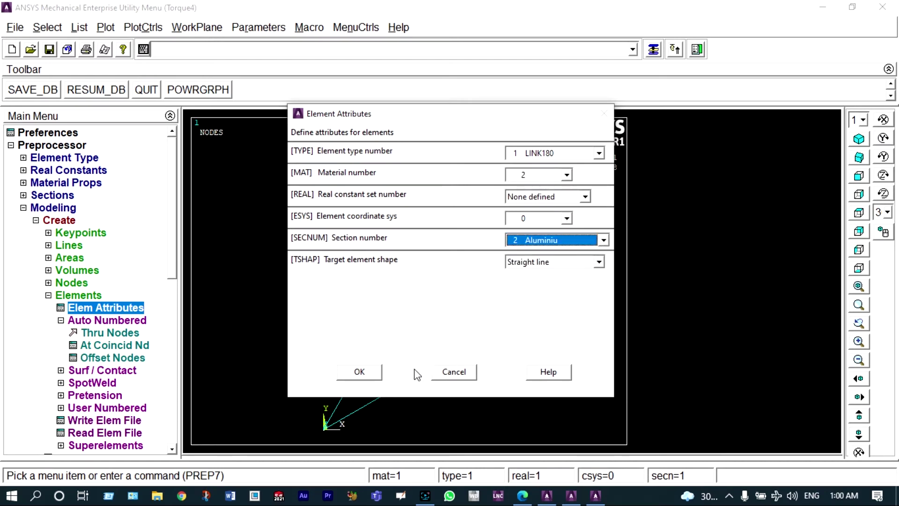
pyautogui.click(367, 373)
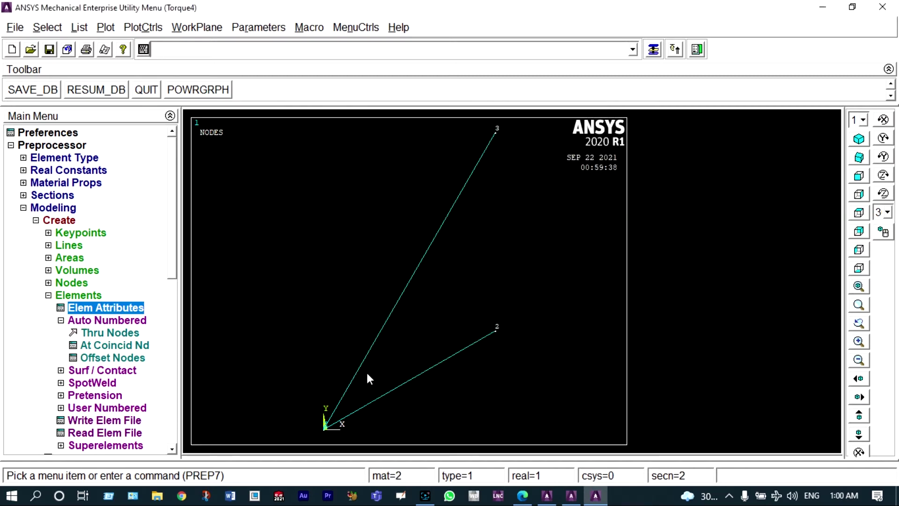
# - Create the vertical aluminium link element through nodes 2 and 3
pyautogui.click(127, 334)
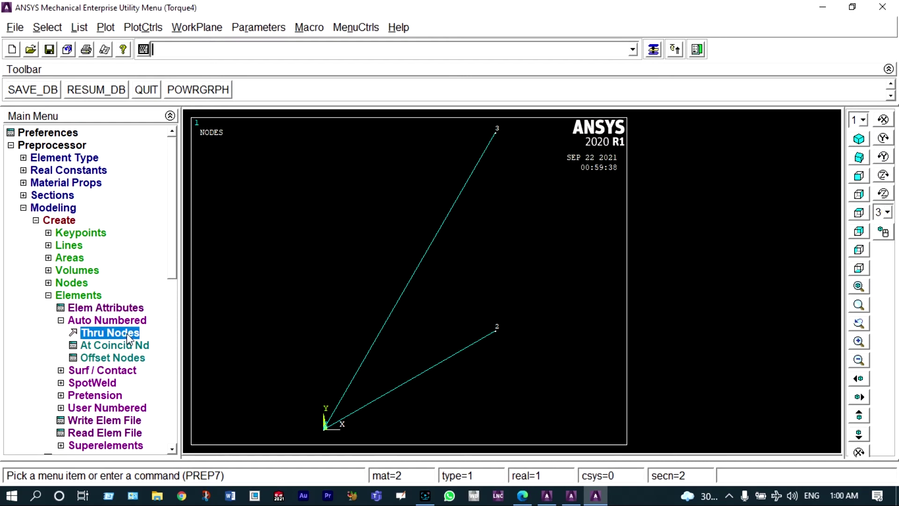
pyautogui.click(501, 340)
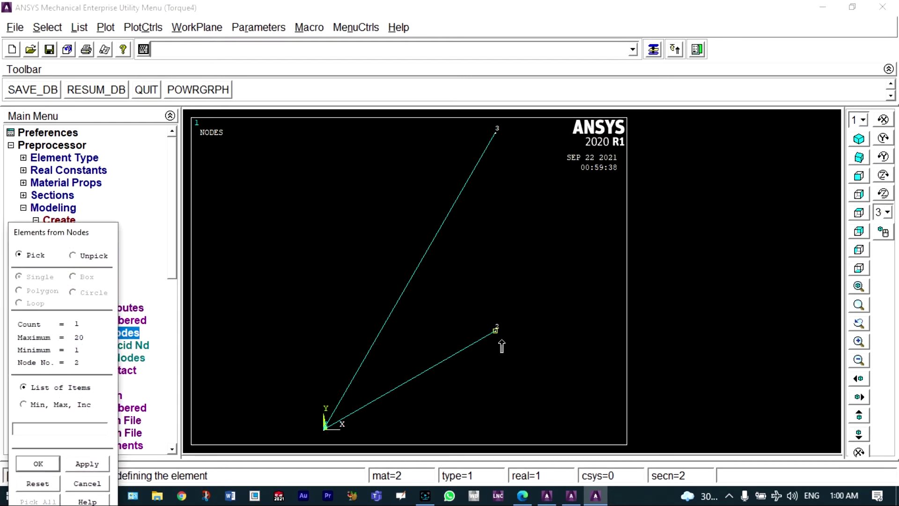
pyautogui.click(505, 140)
pyautogui.click(44, 463)
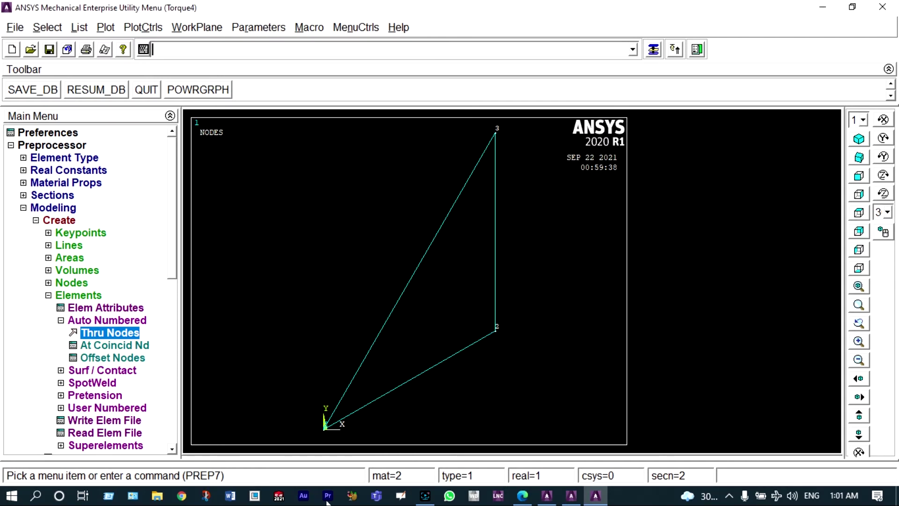
# - Consult the manual's truss figure and rotate node 2's coordinate system by 90 degrees about the nodal Z-axis
pyautogui.click(524, 500)
pyautogui.click(49, 283)
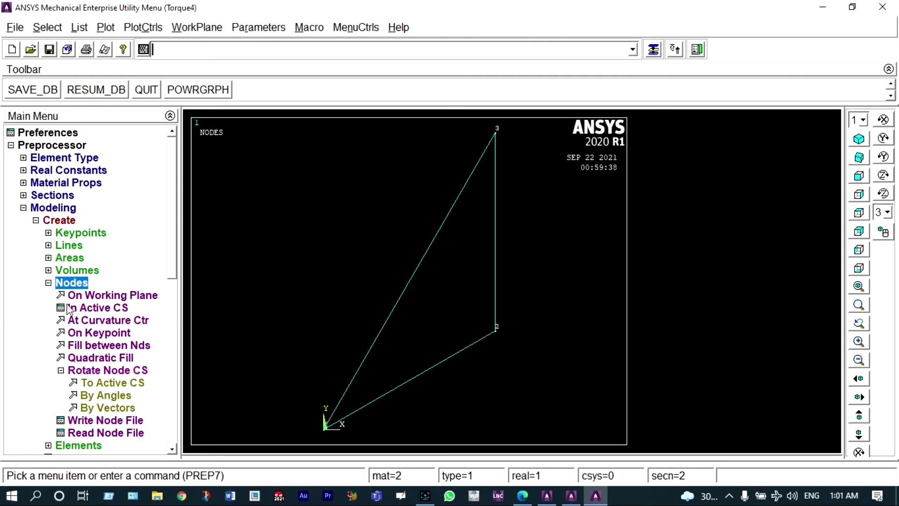
pyautogui.click(107, 395)
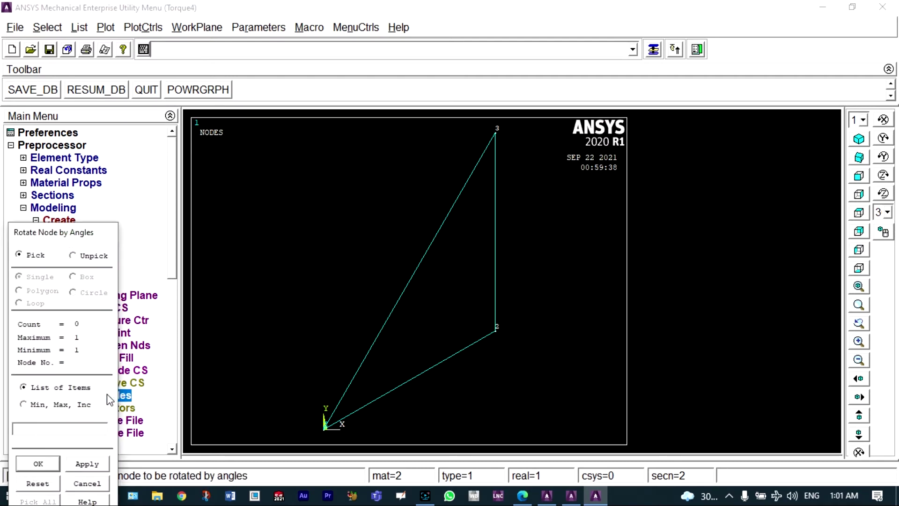
pyautogui.click(495, 330)
pyautogui.click(87, 463)
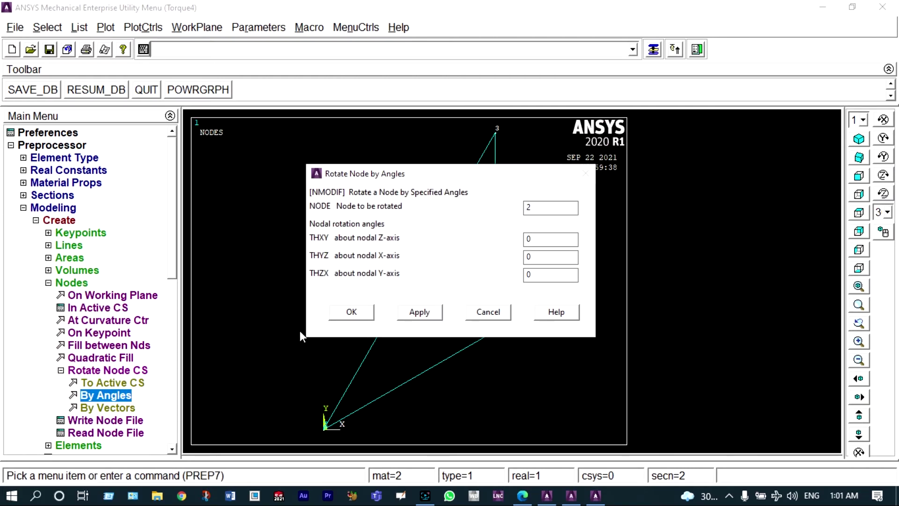
pyautogui.click(526, 238)
pyautogui.write('9')
pyautogui.click(418, 312)
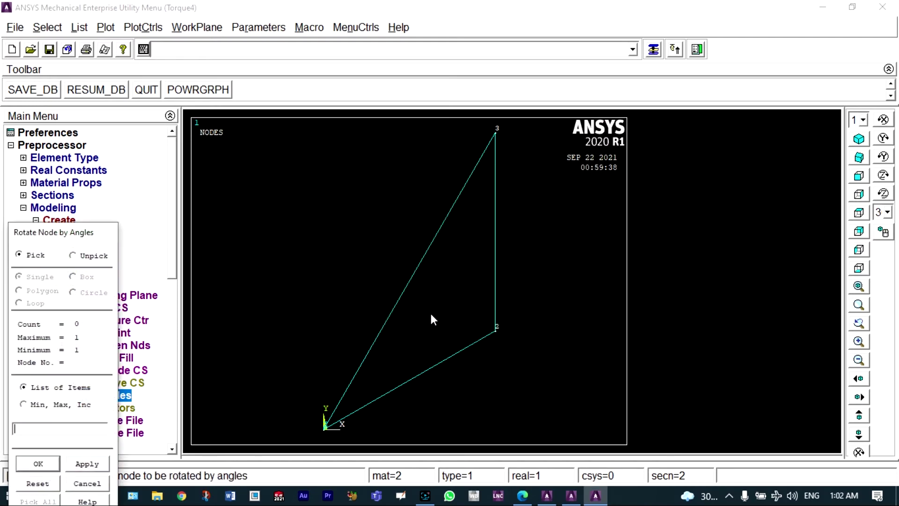
# - Rotate node 3's coordinate system by 90 degrees about the nodal Z-axis and finish the rotation command
pyautogui.click(499, 136)
pyautogui.click(48, 466)
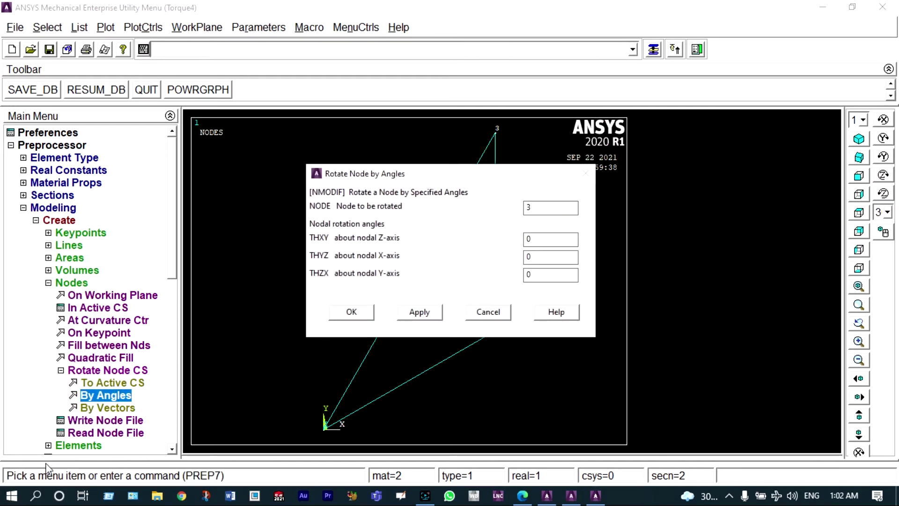
pyautogui.click(527, 237)
pyautogui.write('9')
pyautogui.click(361, 311)
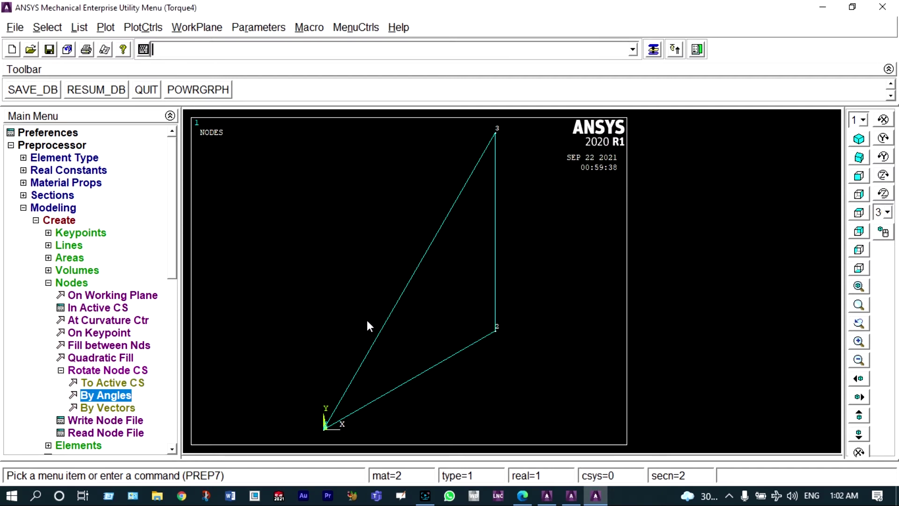
# - Consult the supports in the manual's symmetric model and constrain All DOF at node 1
pyautogui.click(520, 494)
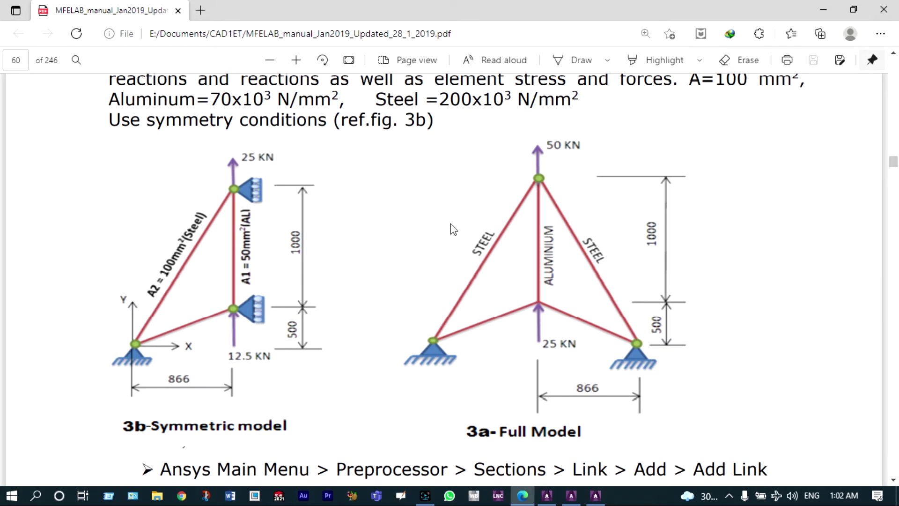
pyautogui.click(820, 12)
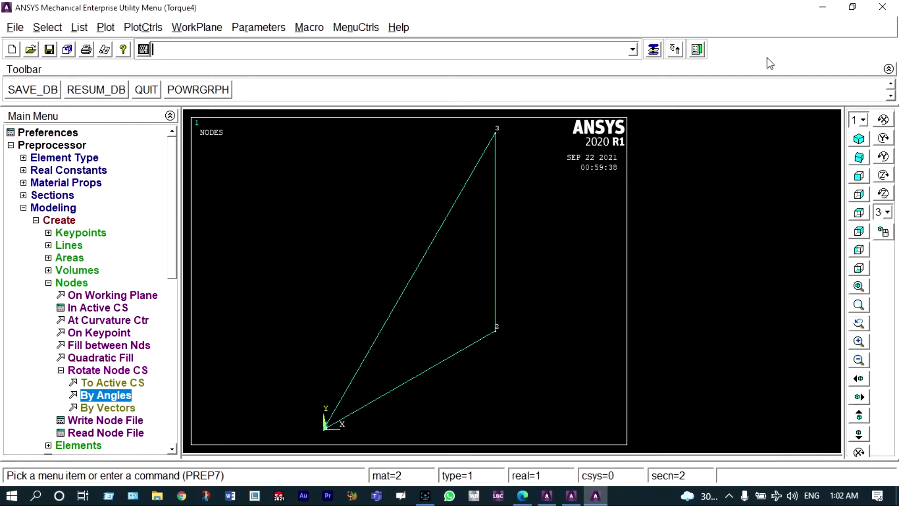
pyautogui.click(53, 207)
pyautogui.click(25, 282)
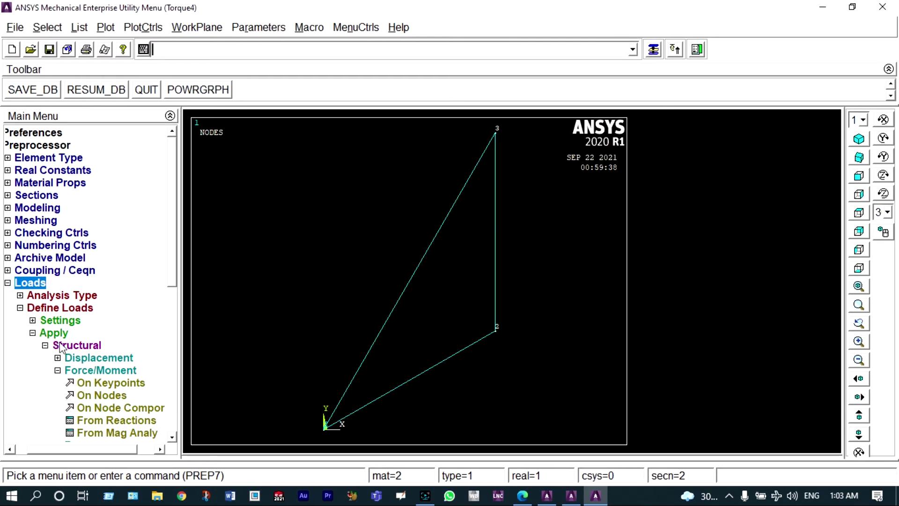
pyautogui.click(59, 361)
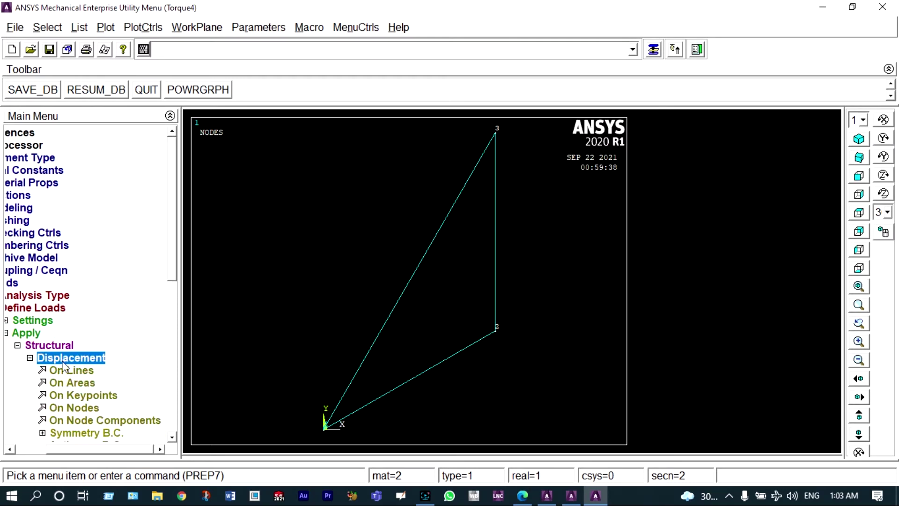
pyautogui.click(71, 406)
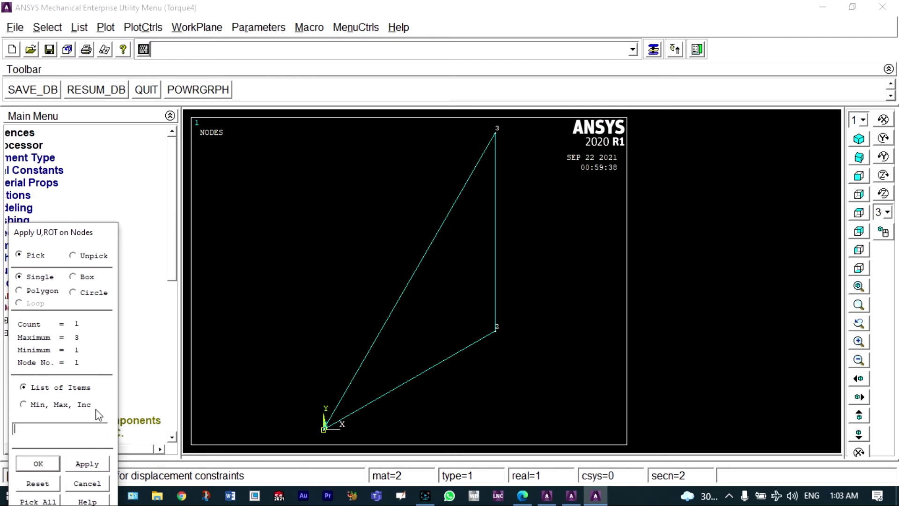
pyautogui.click(86, 463)
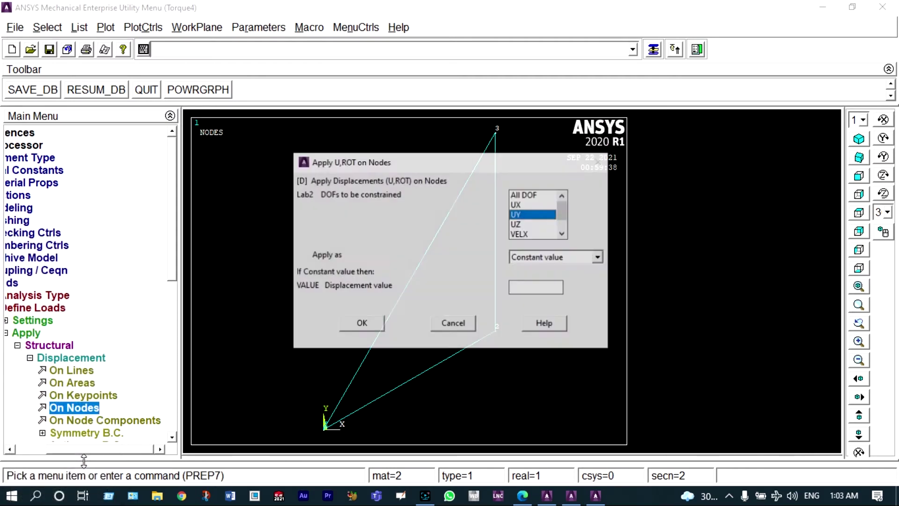
pyautogui.click(520, 195)
pyautogui.click(520, 216)
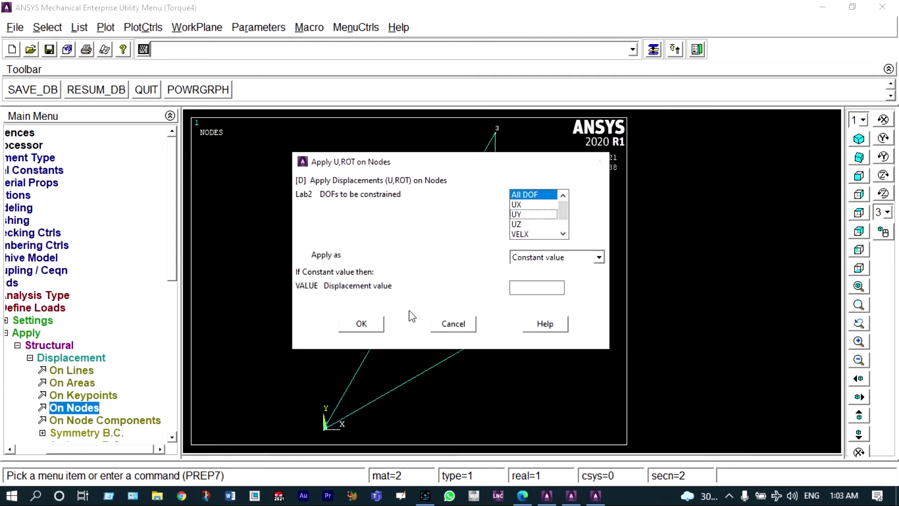
pyautogui.click(372, 323)
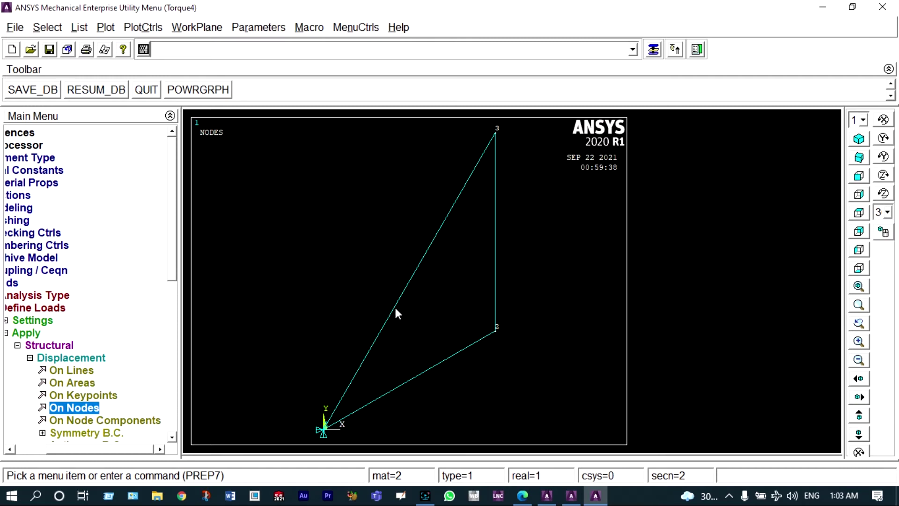
# - Apply a displacement constraint on node 2 in UY only, as a constant value
pyautogui.click(94, 405)
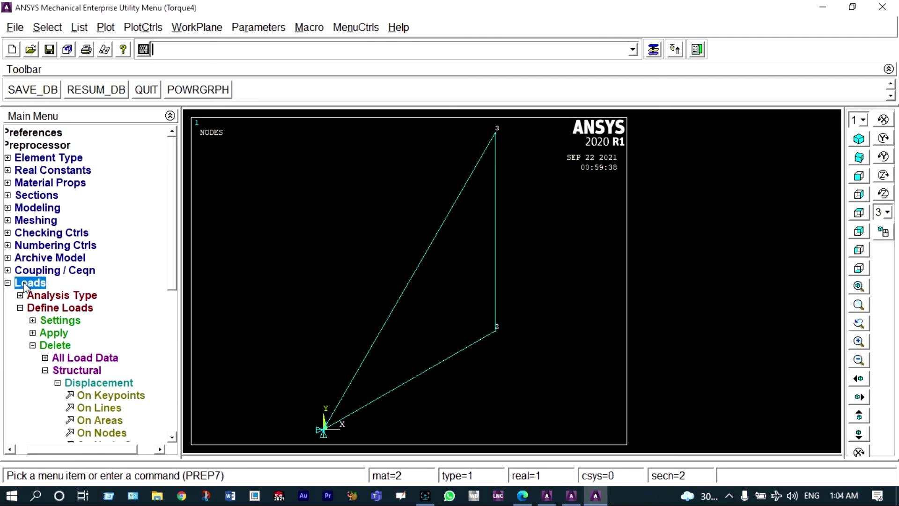
pyautogui.click(32, 333)
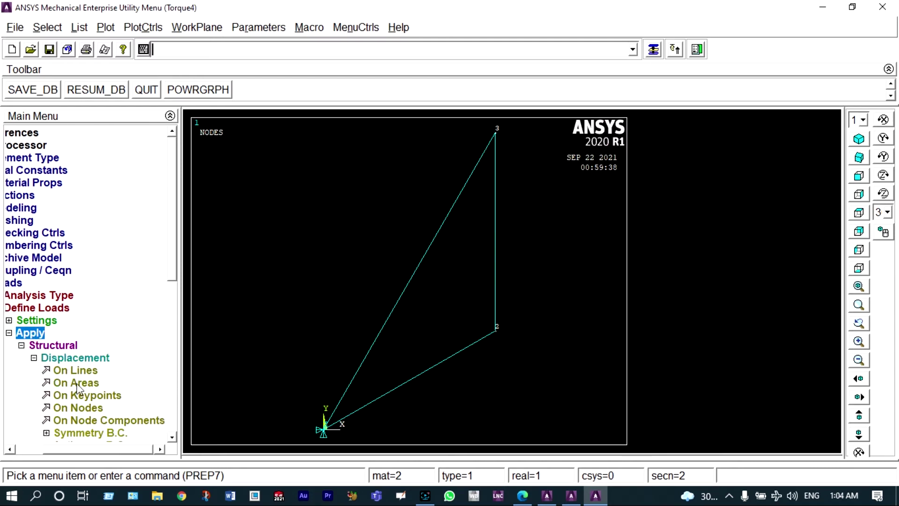
pyautogui.click(86, 408)
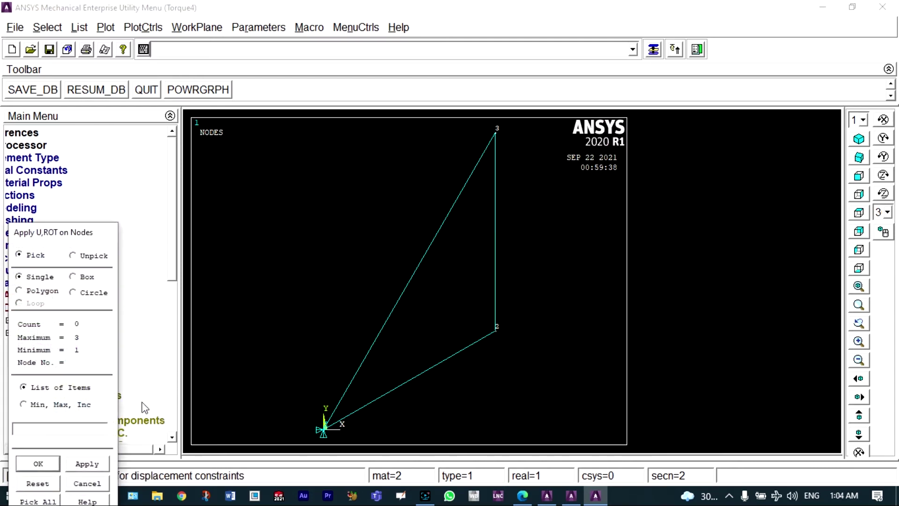
pyautogui.click(498, 336)
pyautogui.click(97, 463)
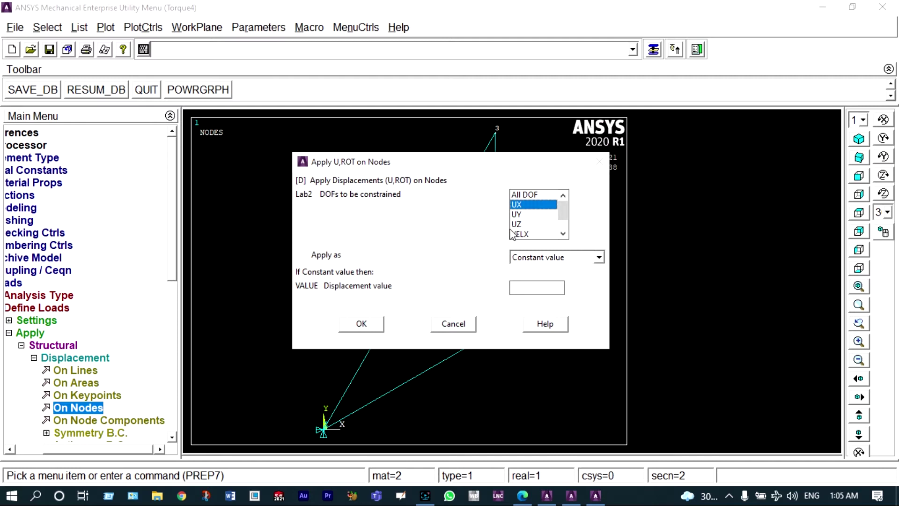
pyautogui.click(521, 215)
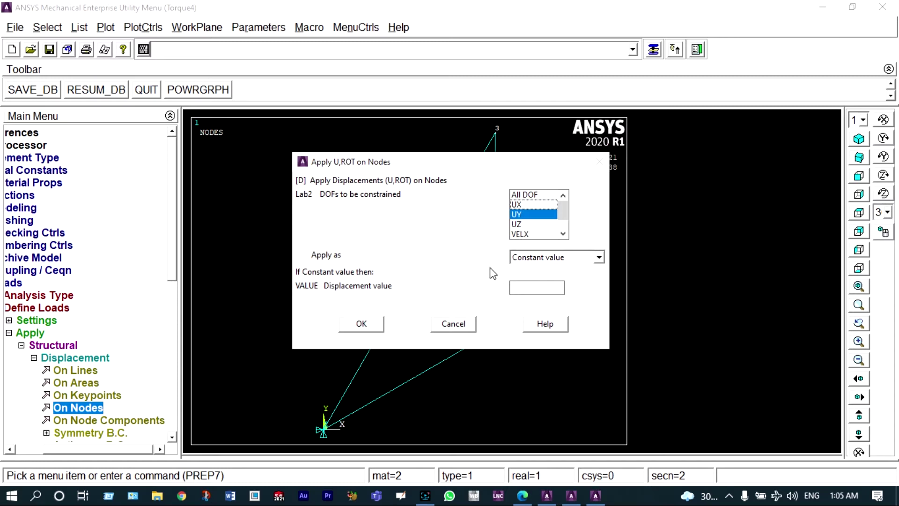
pyautogui.click(368, 324)
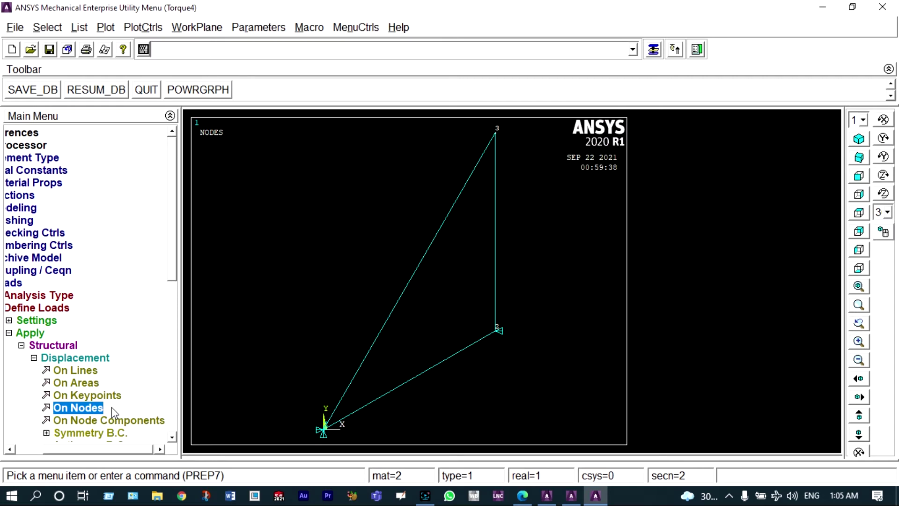
# - Apply the same UY displacement constraint on node 3
pyautogui.click(91, 407)
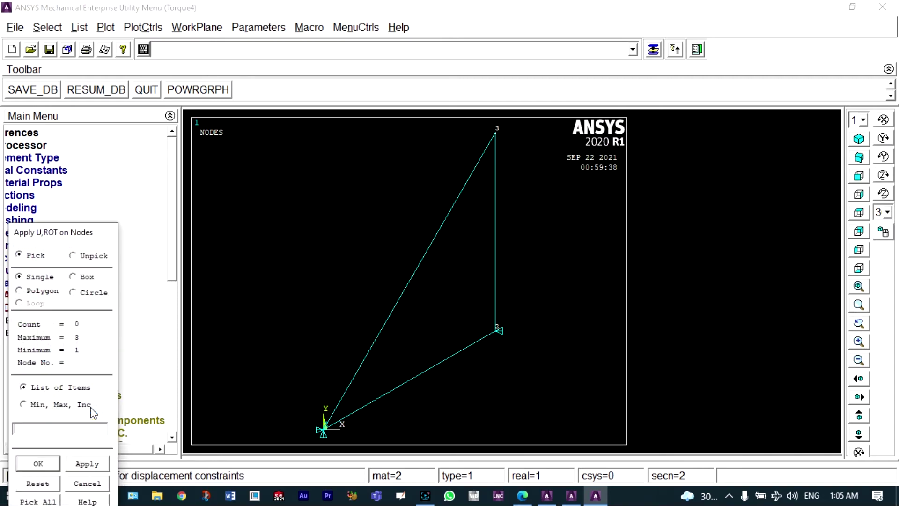
pyautogui.click(496, 138)
pyautogui.click(42, 462)
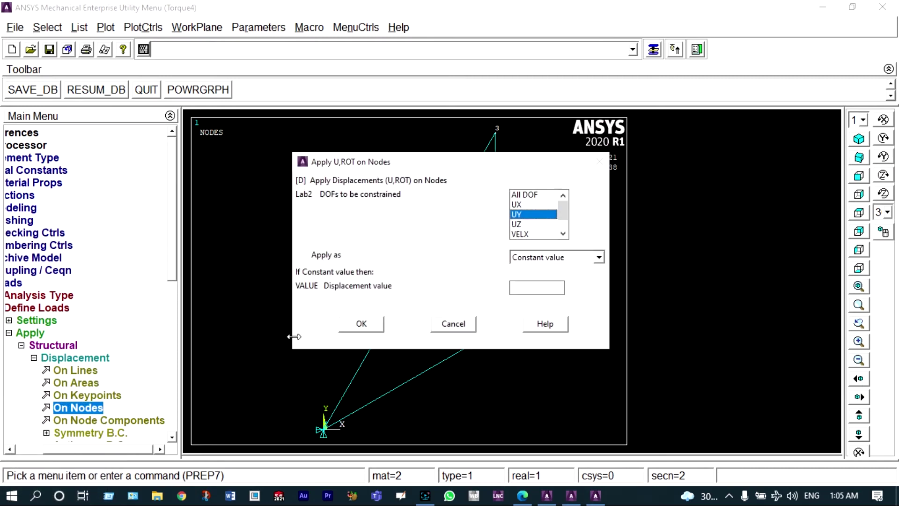
pyautogui.click(359, 324)
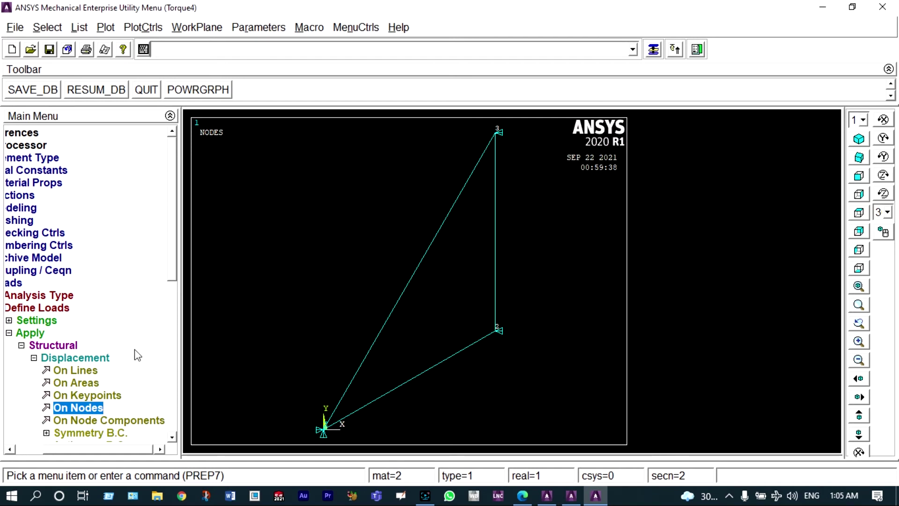
# - Apply a constant FX force of 12500 on node 2
pyautogui.scroll(-2, 31, 344)
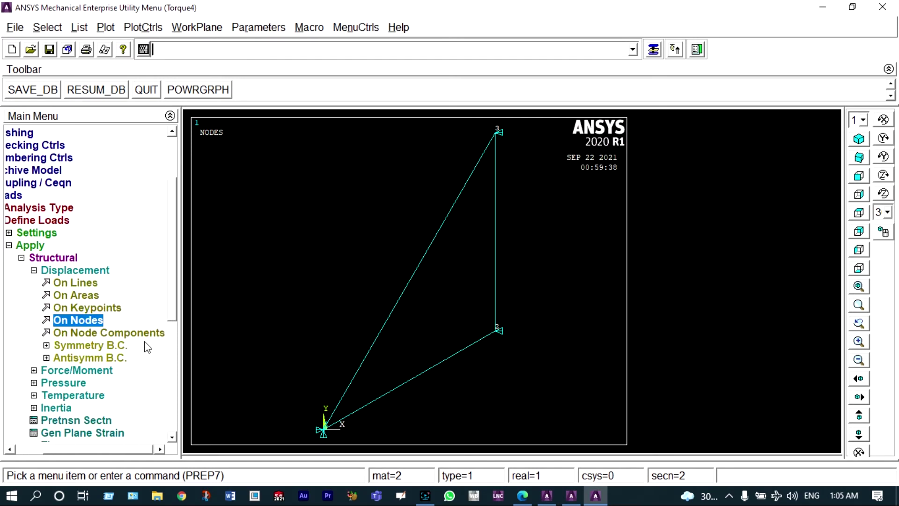
pyautogui.click(96, 370)
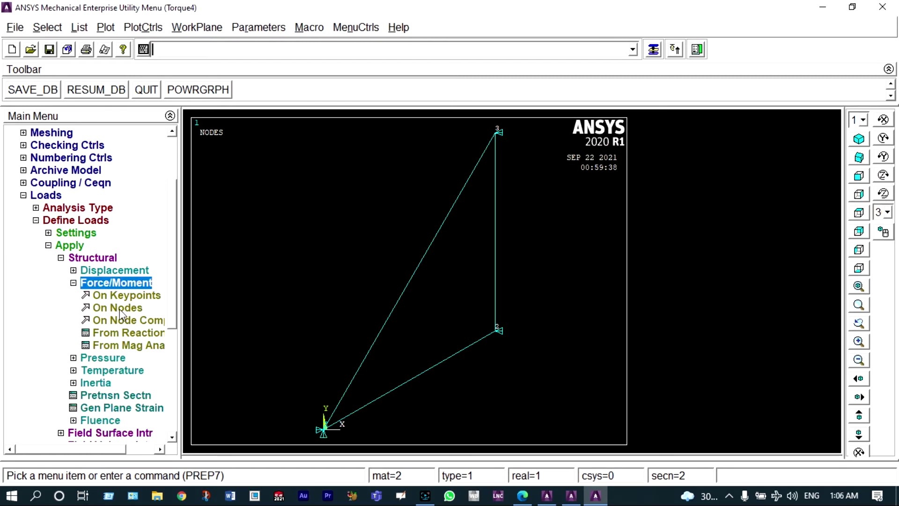
pyautogui.click(119, 309)
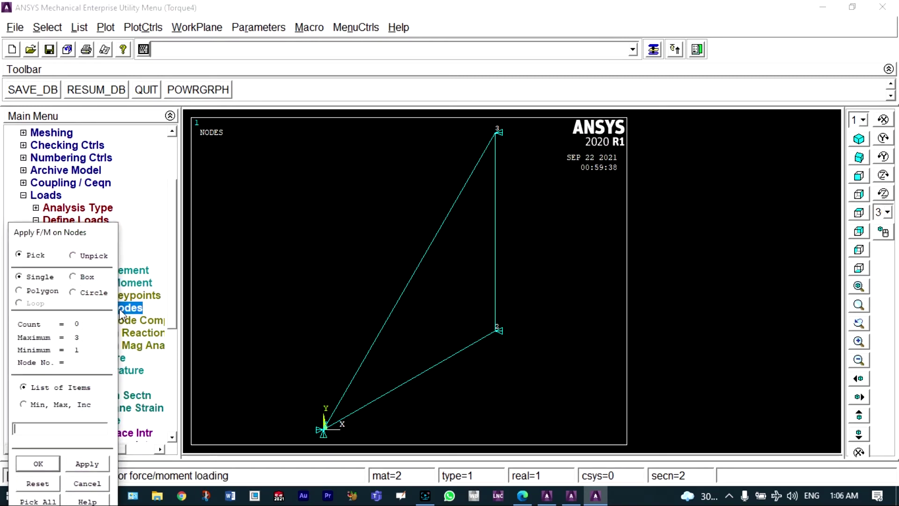
pyautogui.click(495, 336)
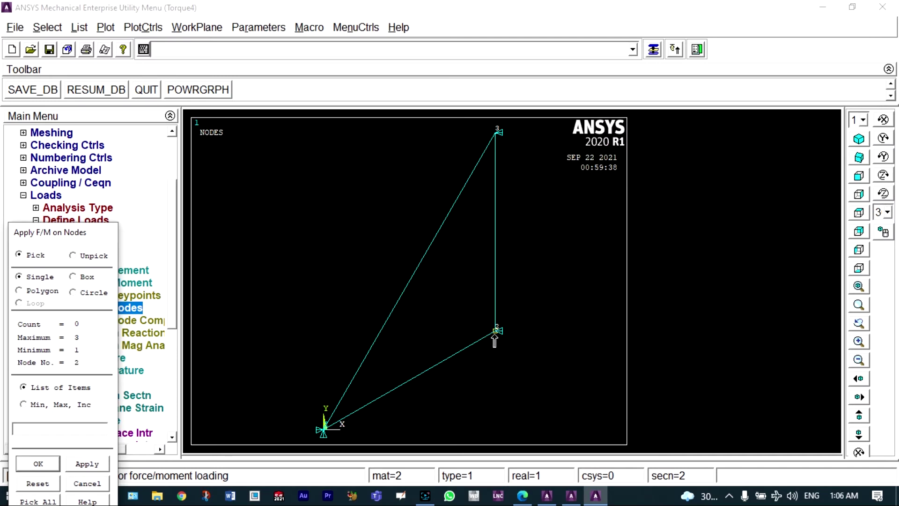
pyautogui.click(78, 463)
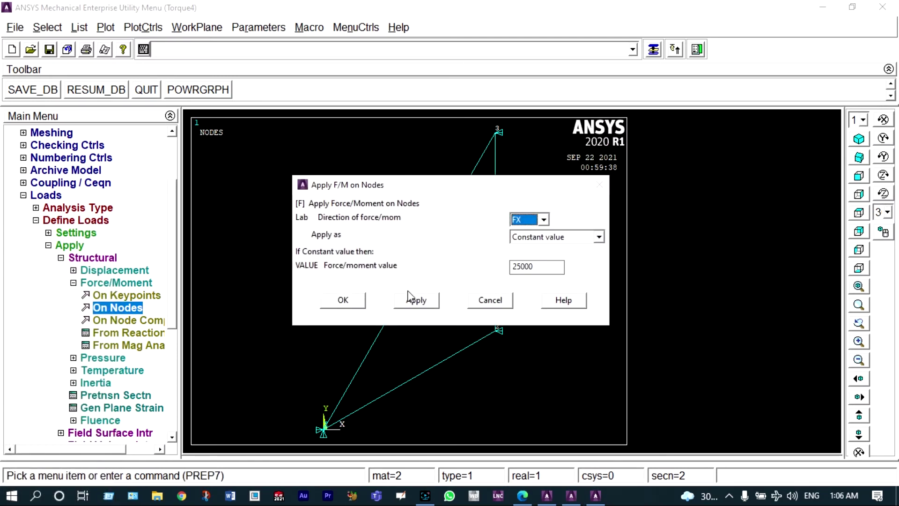
pyautogui.click(544, 220)
pyautogui.click(517, 266)
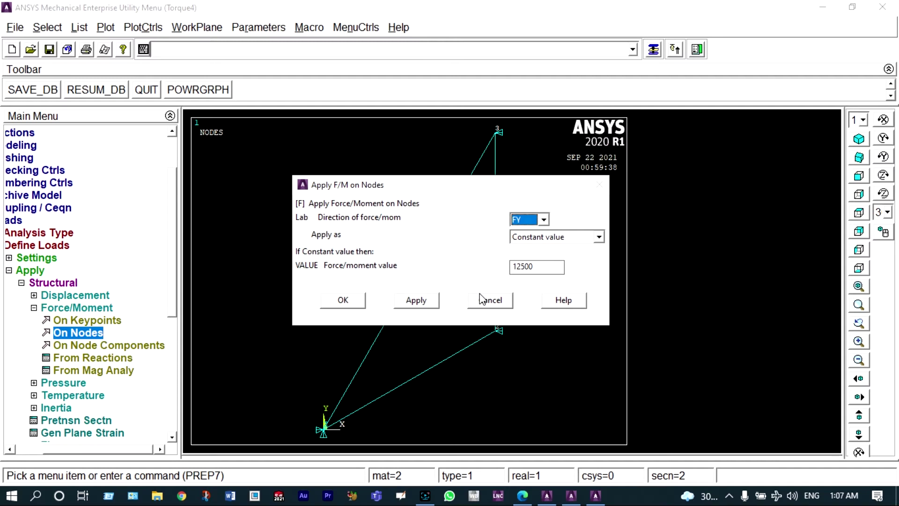
pyautogui.click(544, 220)
pyautogui.click(533, 229)
pyautogui.click(415, 300)
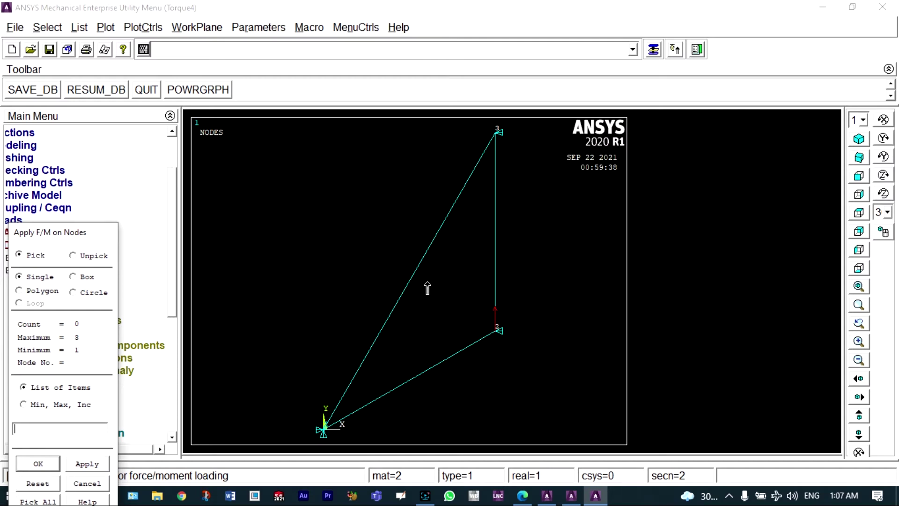
# - Apply a constant FX force of 25000 on node 3 and finish the force command
pyautogui.click(495, 139)
pyautogui.click(48, 463)
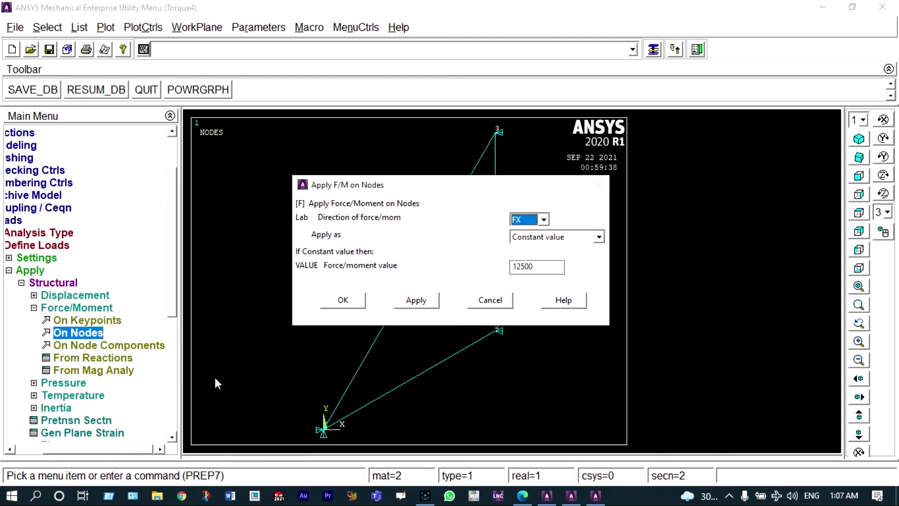
pyautogui.click(518, 267)
pyautogui.press('BackSpace')
pyautogui.write('0')
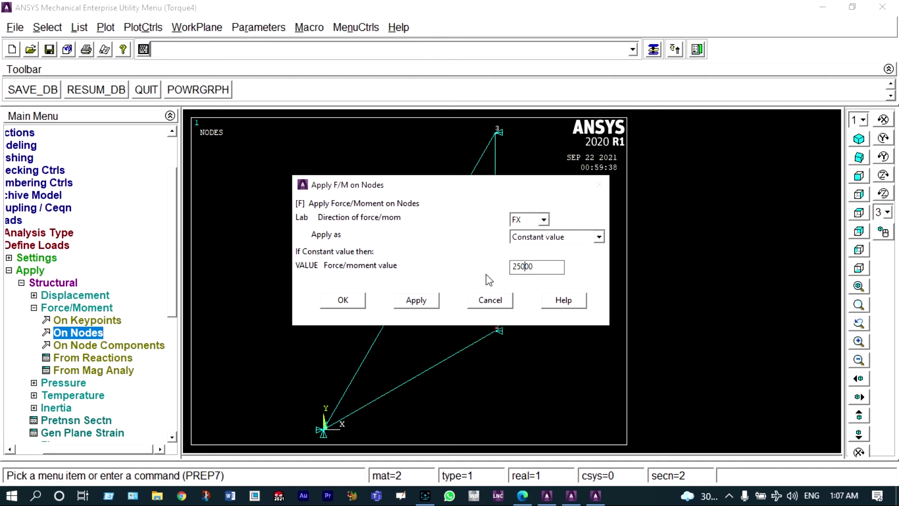
pyautogui.click(346, 300)
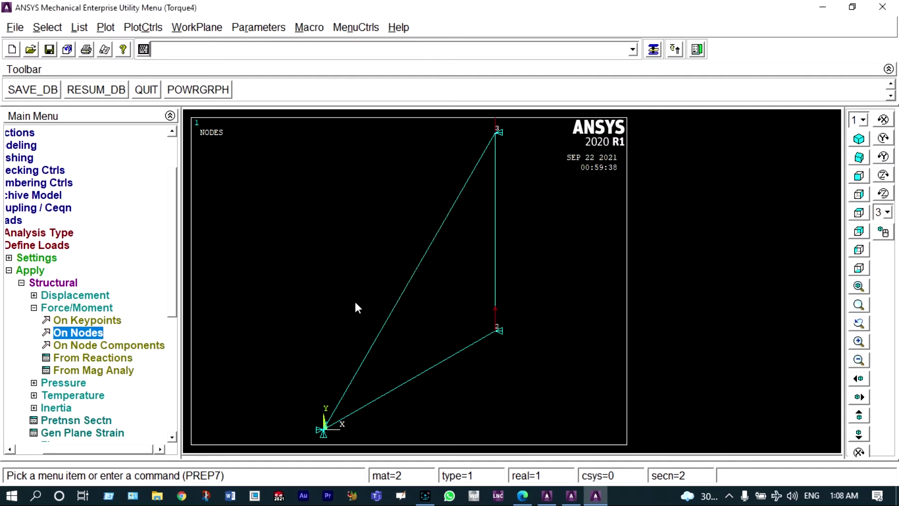
# - Solve the current load step and close the solution status summary and completion note
pyautogui.moveTo(173, 277); pyautogui.dragTo(172, 344)
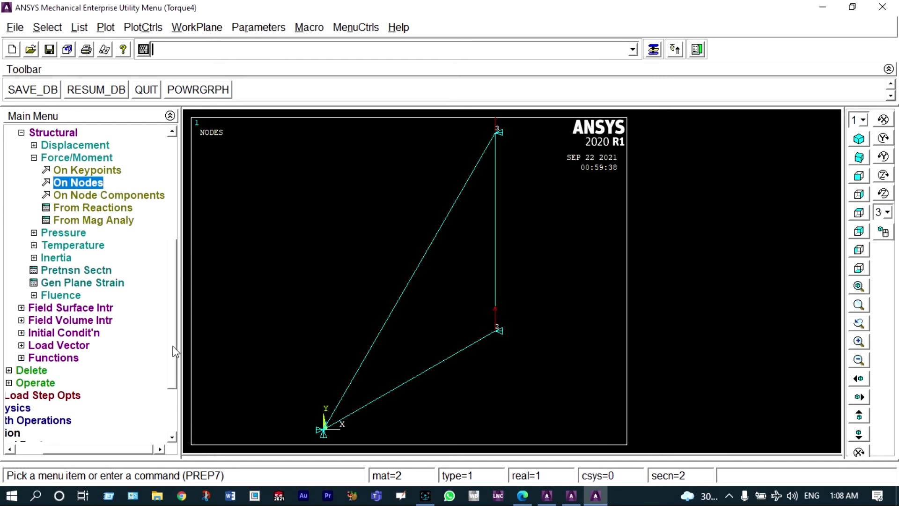
pyautogui.click(10, 449)
pyautogui.click(9, 449)
pyautogui.click(10, 449)
pyautogui.click(10, 449)
pyautogui.click(19, 433)
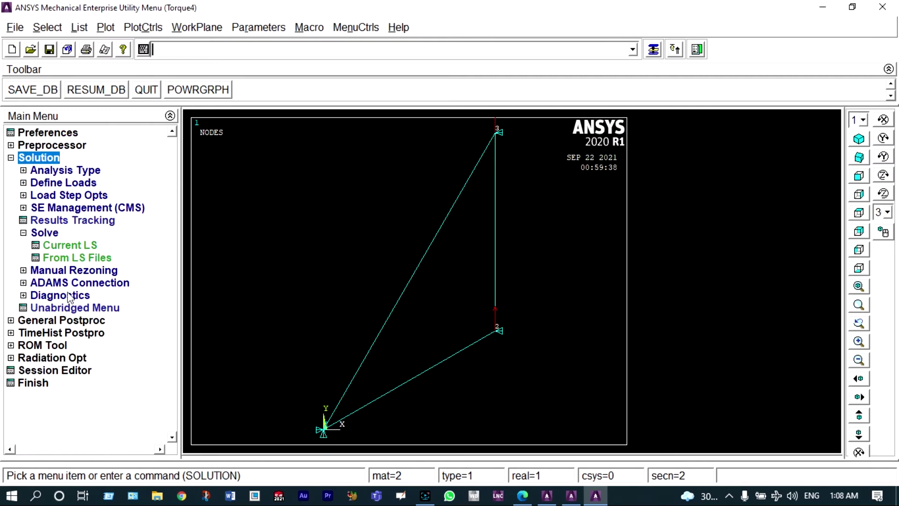
pyautogui.click(74, 243)
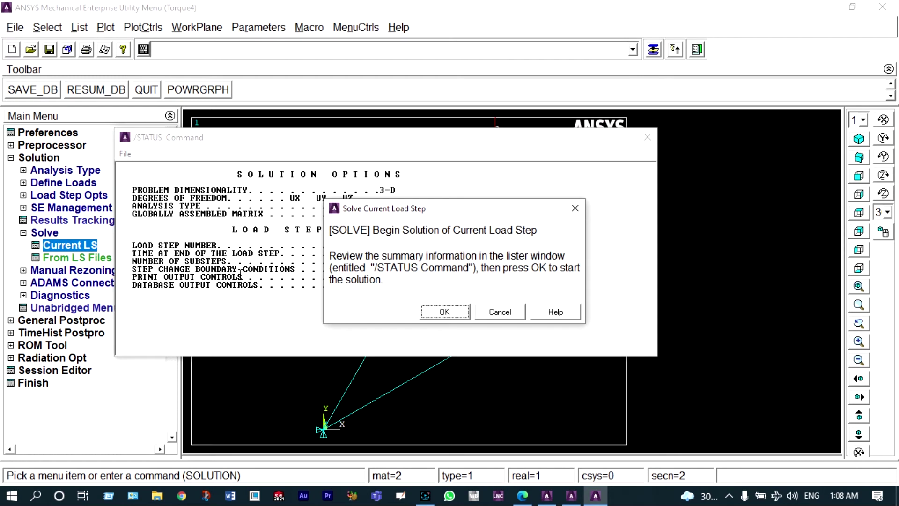
pyautogui.click(431, 311)
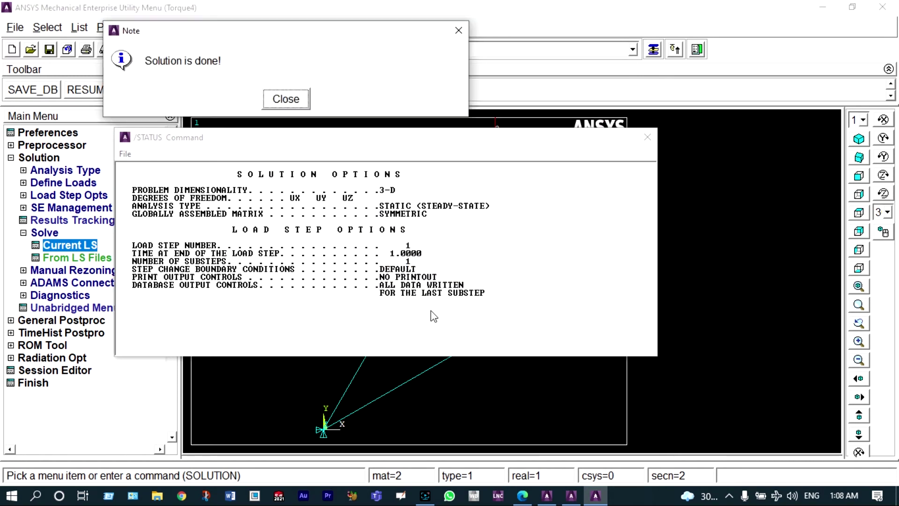
pyautogui.click(647, 137)
pyautogui.click(295, 104)
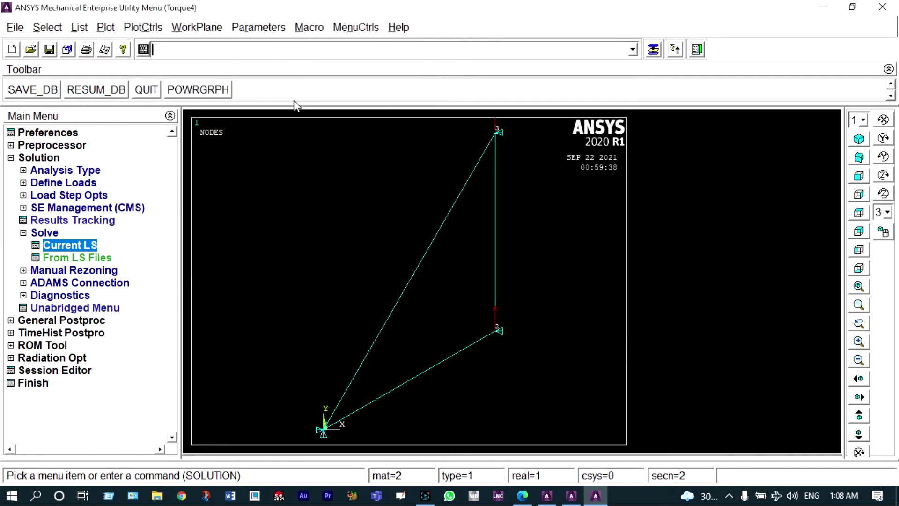
# - Plot the deformed shape of the truss together with its undeformed shape
pyautogui.click(78, 321)
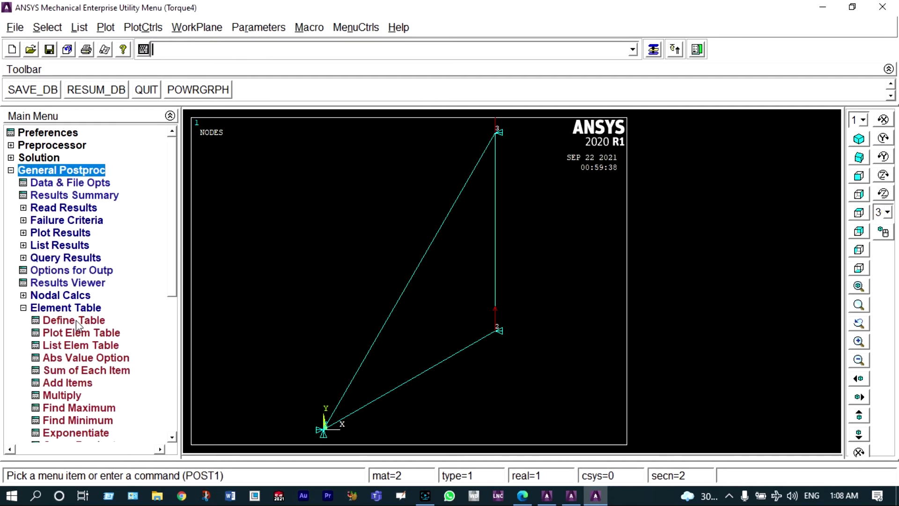
pyautogui.click(51, 235)
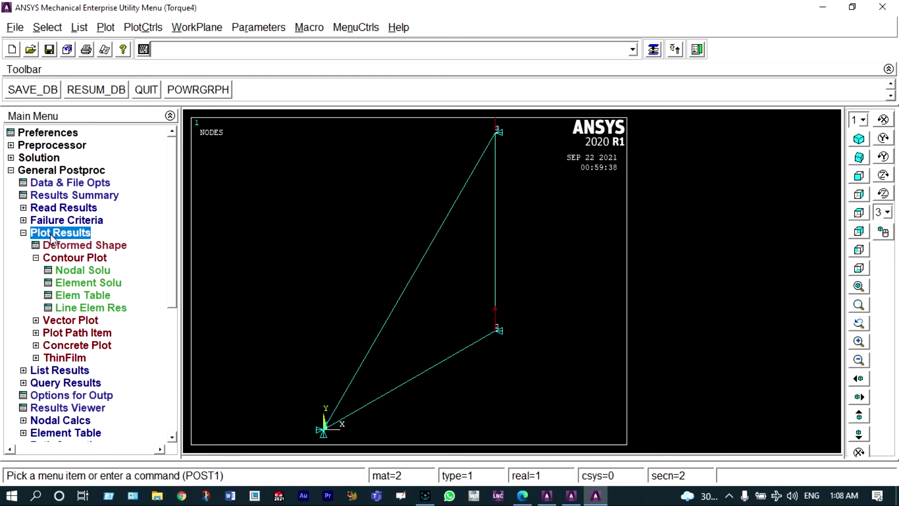
pyautogui.click(59, 247)
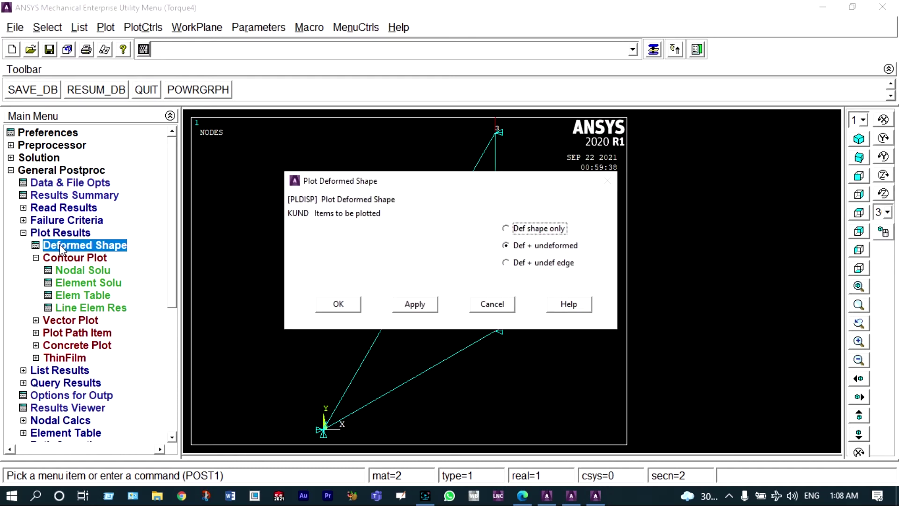
pyautogui.click(331, 304)
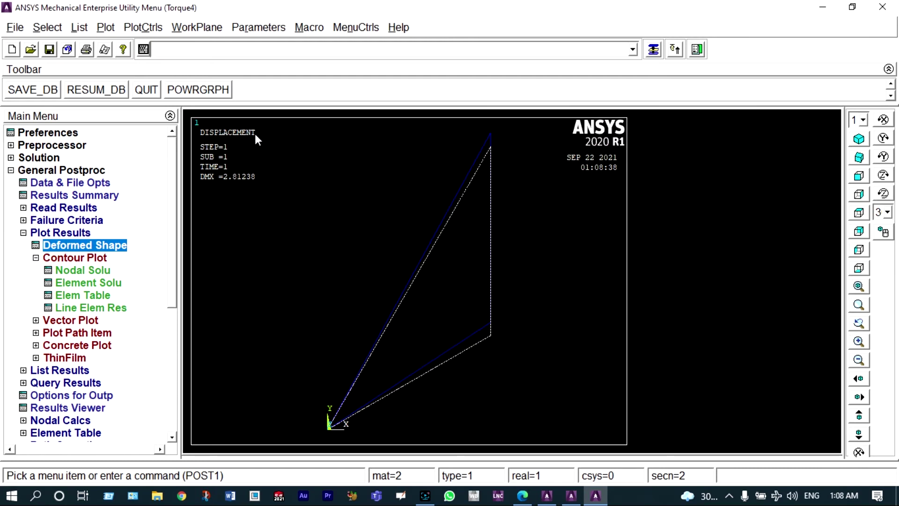
# - Turn on the display of element shapes based on real constants and show the deformed truss in isometric view
pyautogui.click(157, 30)
pyautogui.moveTo(169, 111)
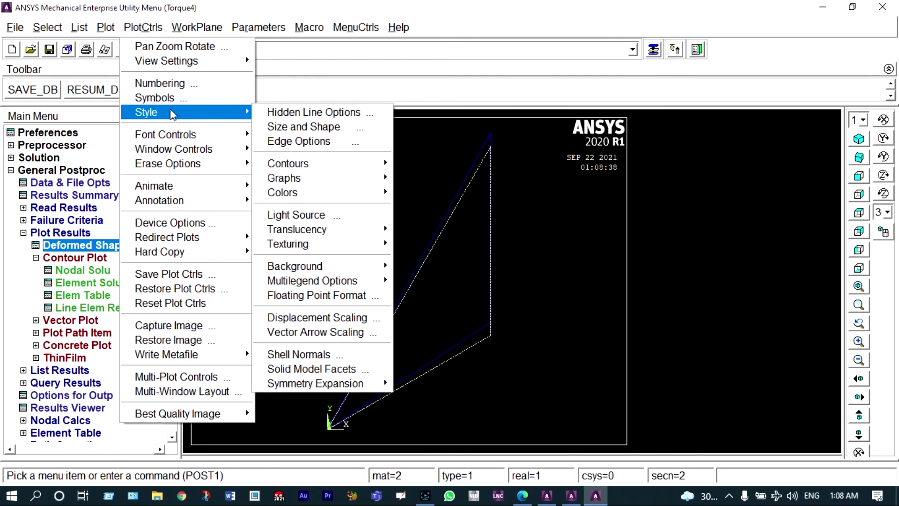
pyautogui.click(283, 131)
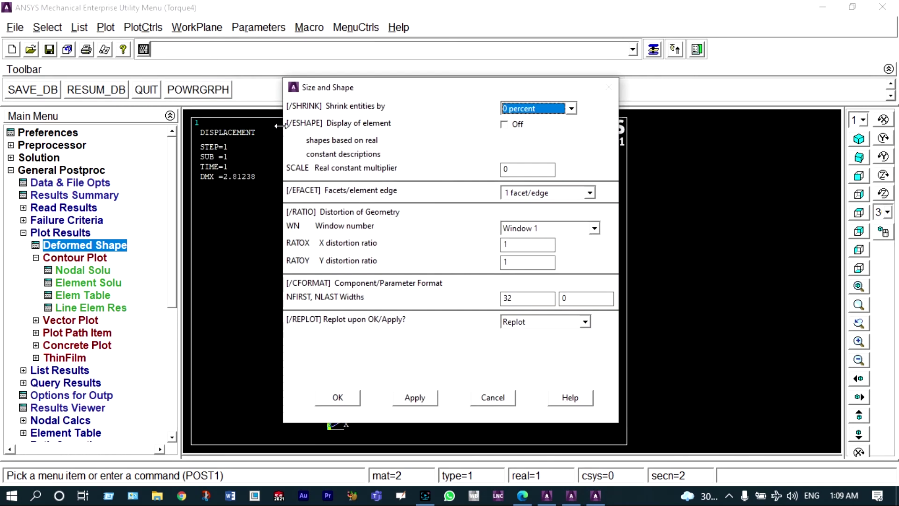
pyautogui.click(504, 125)
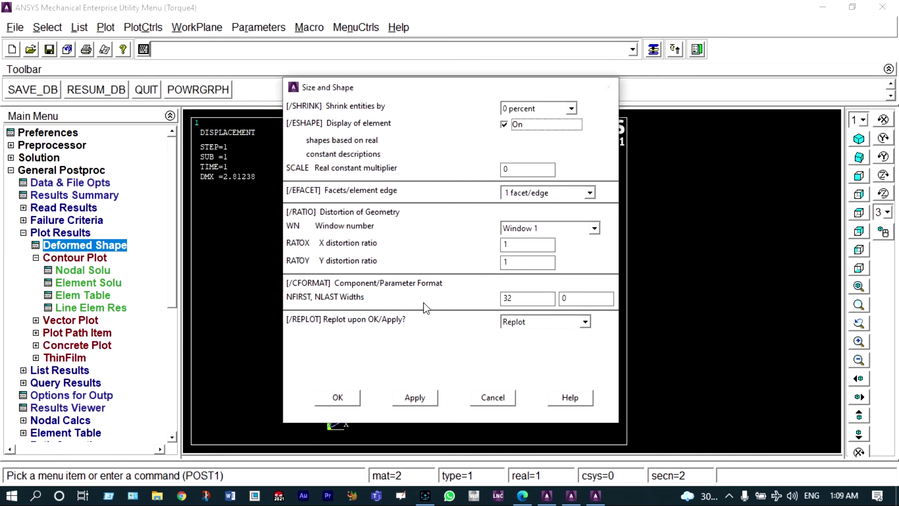
pyautogui.click(355, 397)
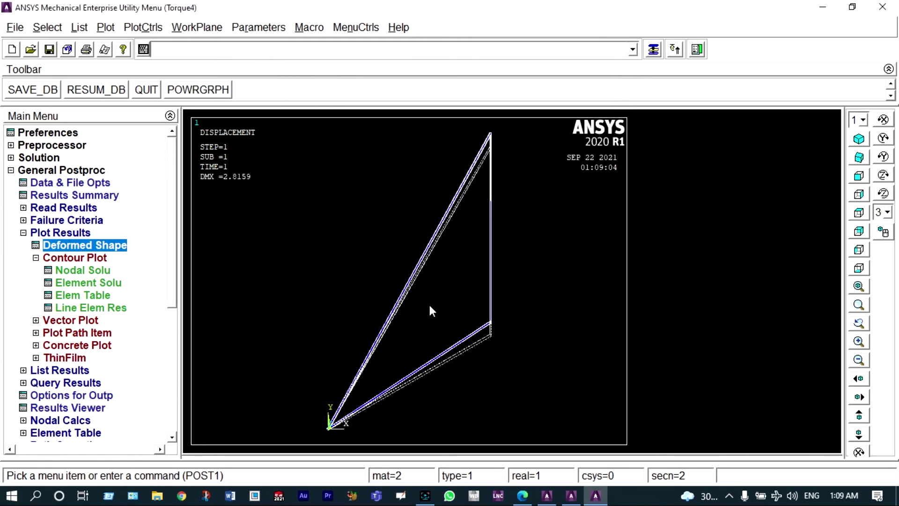
pyautogui.scroll(3, 429, 304)
pyautogui.scroll(4, 432, 289)
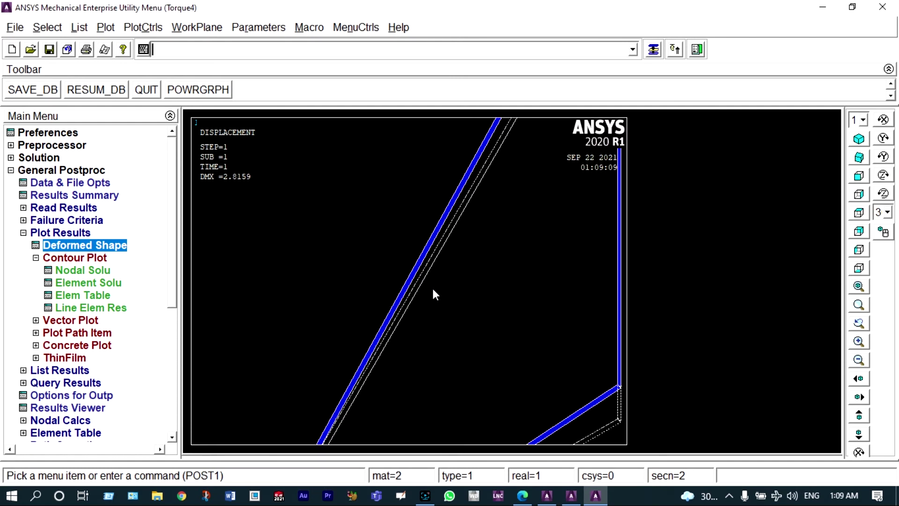
pyautogui.scroll(-3, 536, 293)
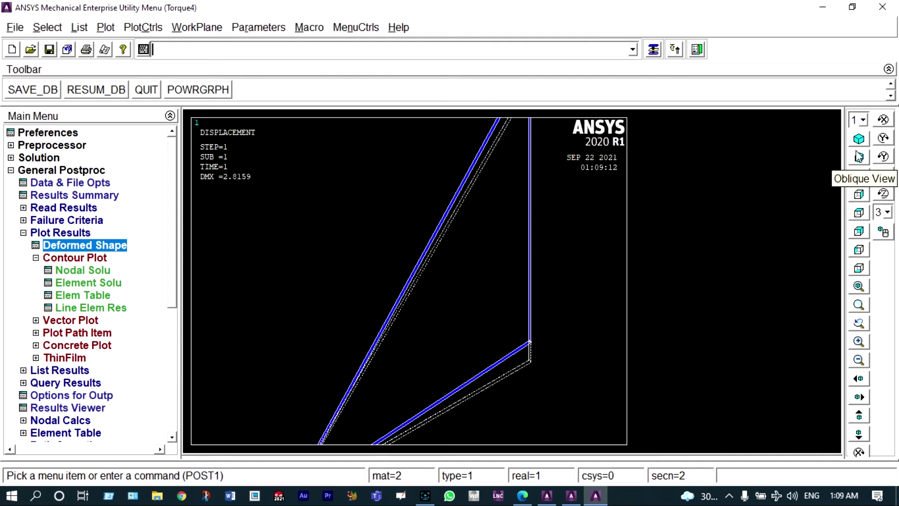
pyautogui.click(858, 139)
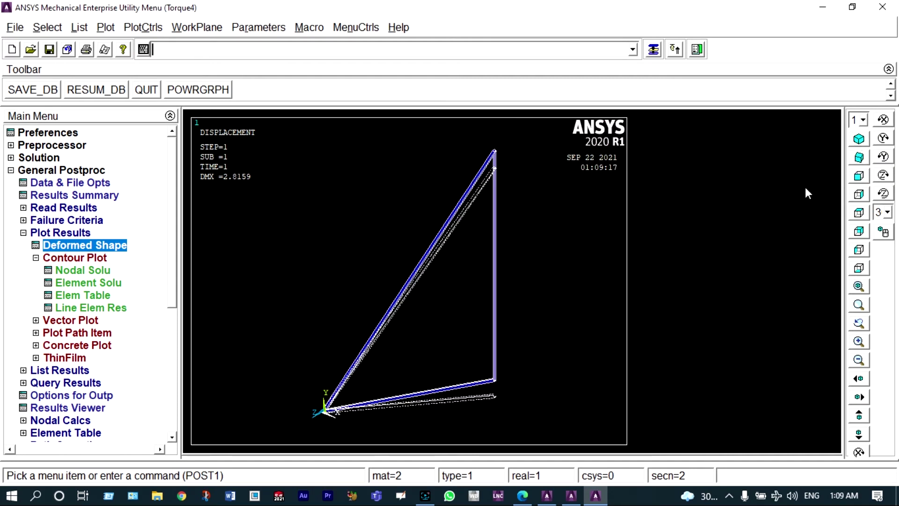
pyautogui.scroll(-3, 479, 385)
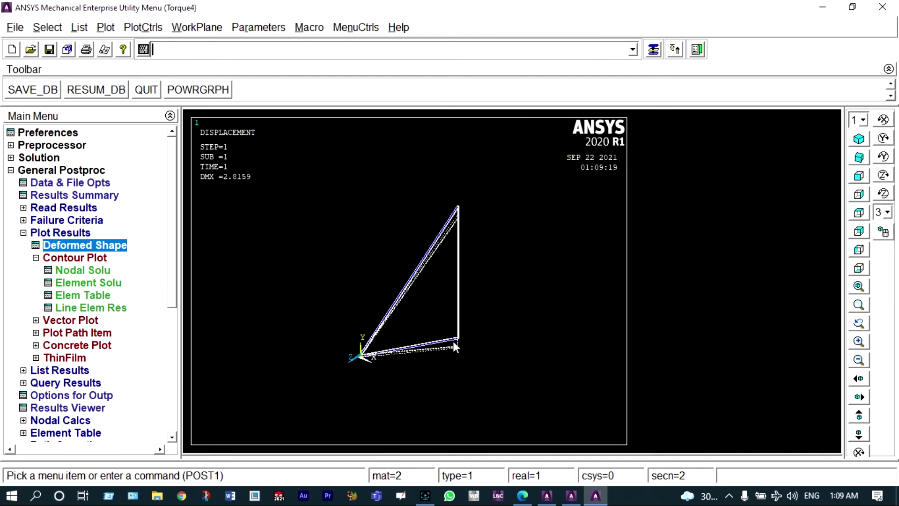
pyautogui.scroll(2, 447, 334)
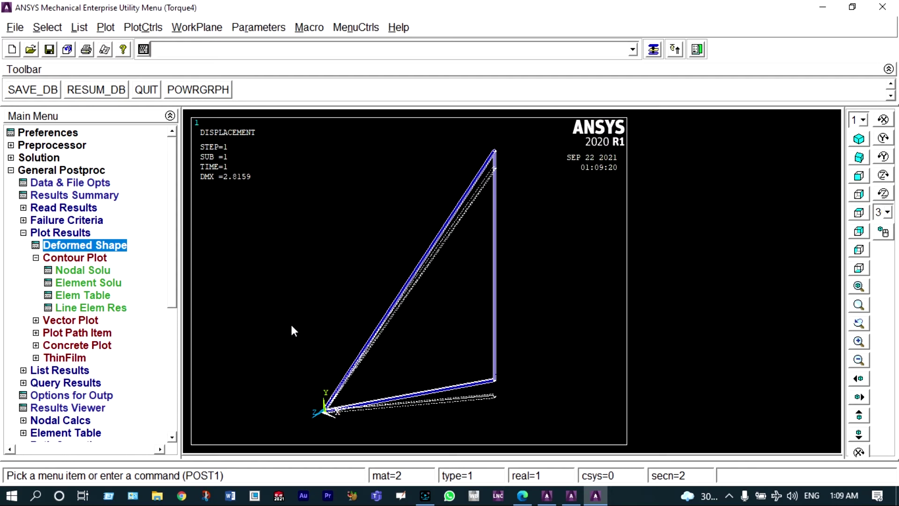
# - Contour the nodal displacement vector sum on the deformed shape only, and review the listing of the same displacement item per node
pyautogui.click(96, 268)
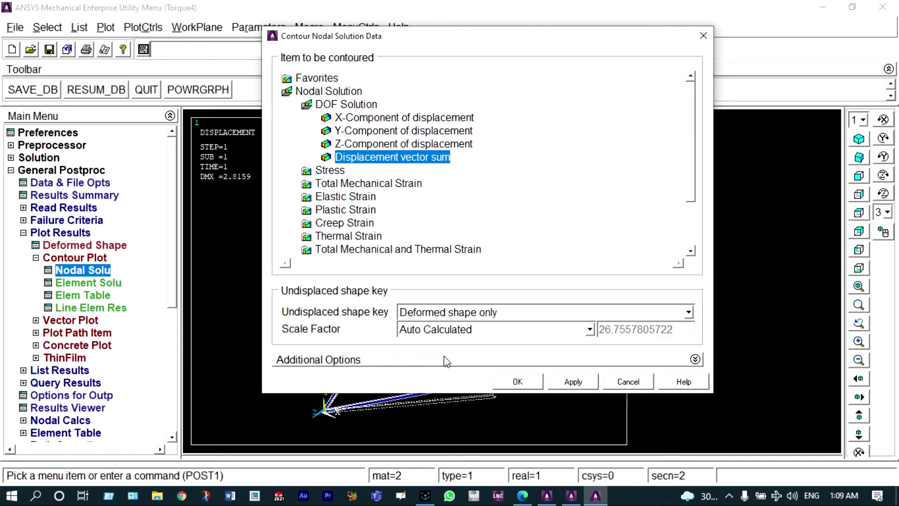
pyautogui.click(518, 381)
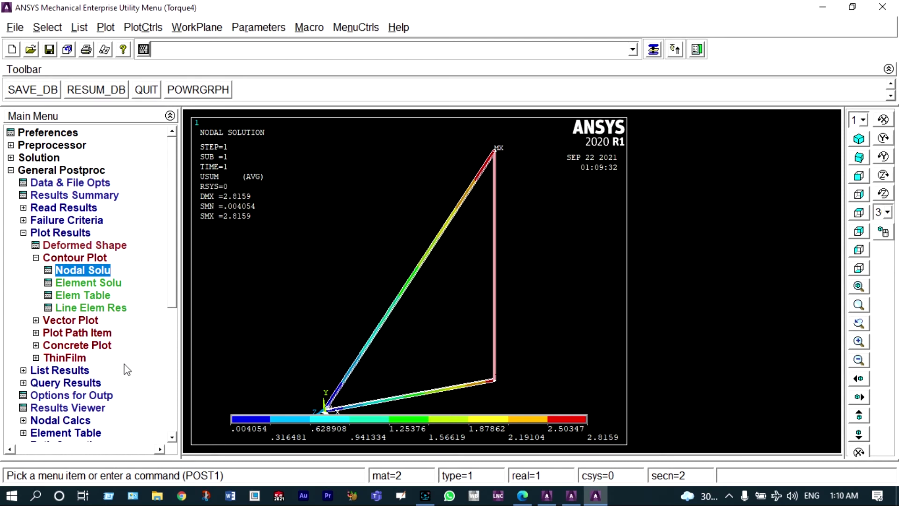
pyautogui.click(83, 371)
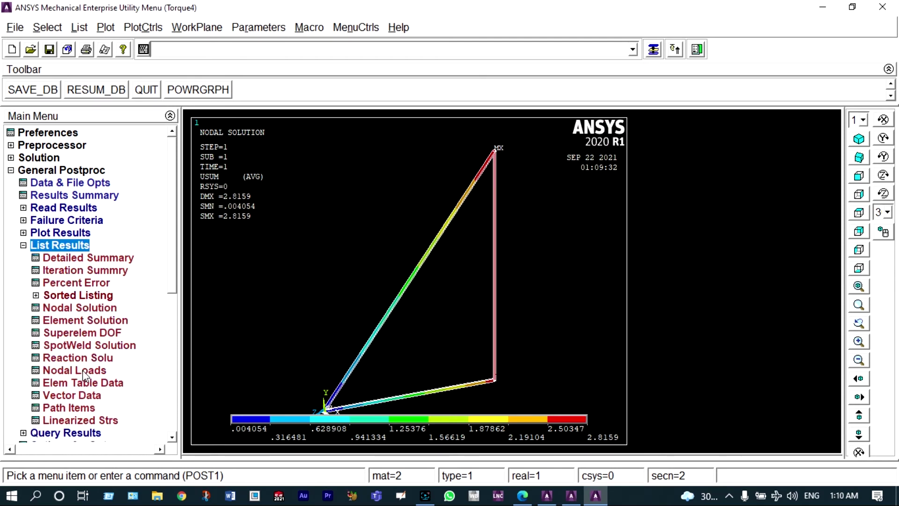
pyautogui.click(78, 307)
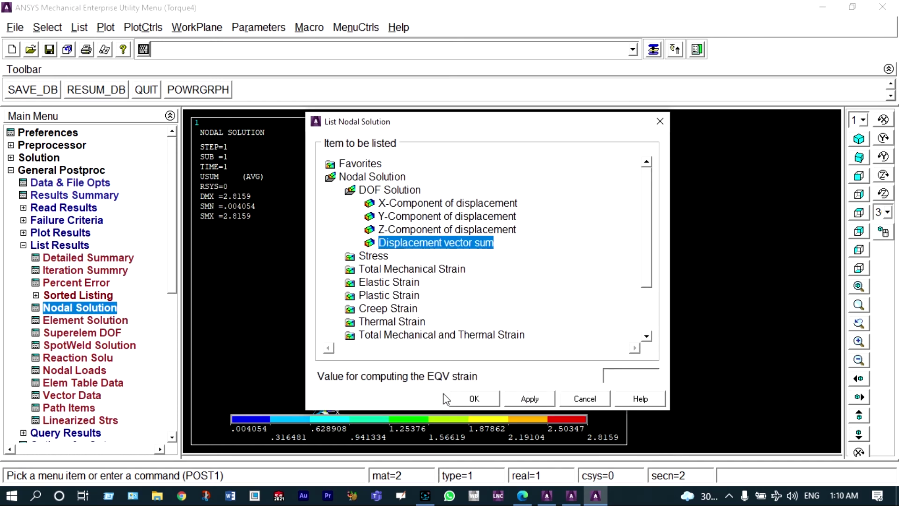
pyautogui.click(462, 399)
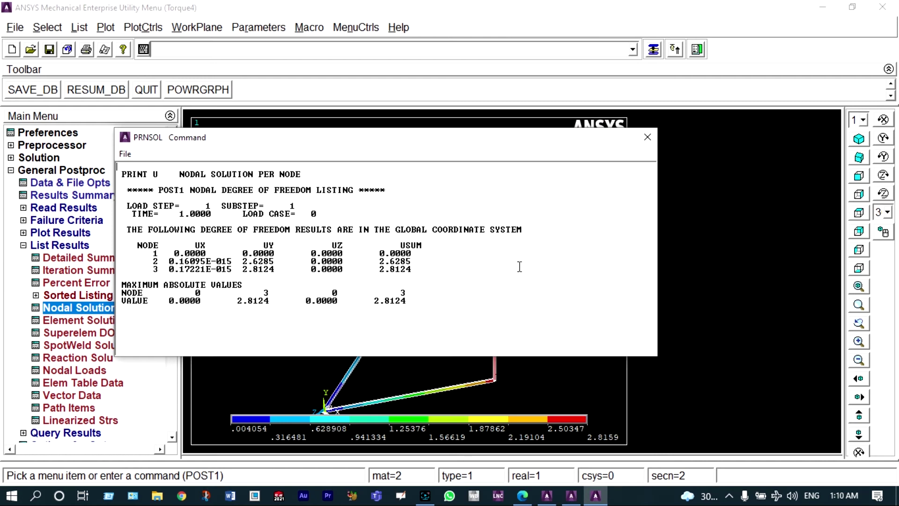
pyautogui.click(647, 137)
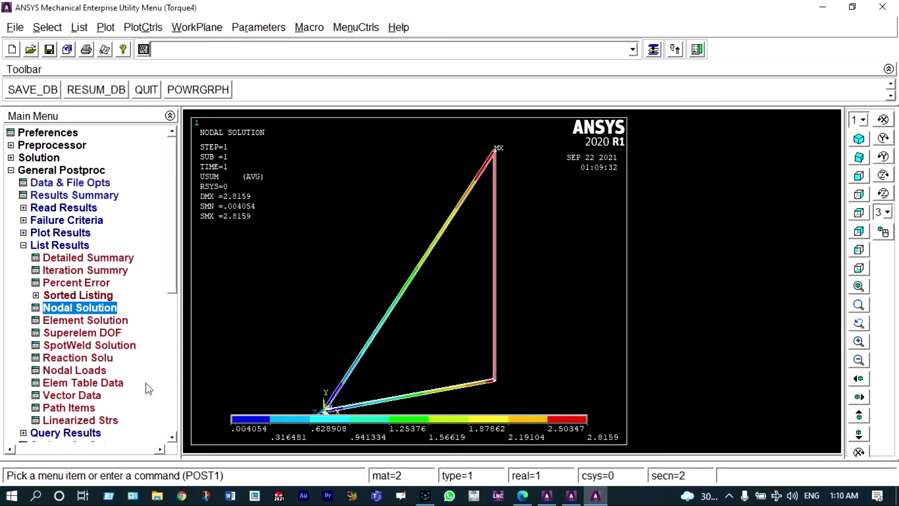
# - List the reaction solution at the nodes for all items, review it and close the listing
pyautogui.click(104, 359)
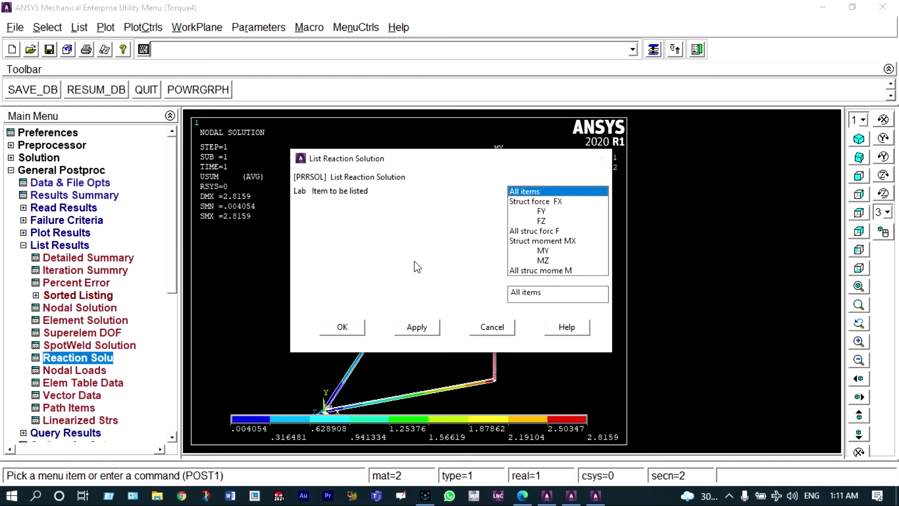
pyautogui.click(350, 329)
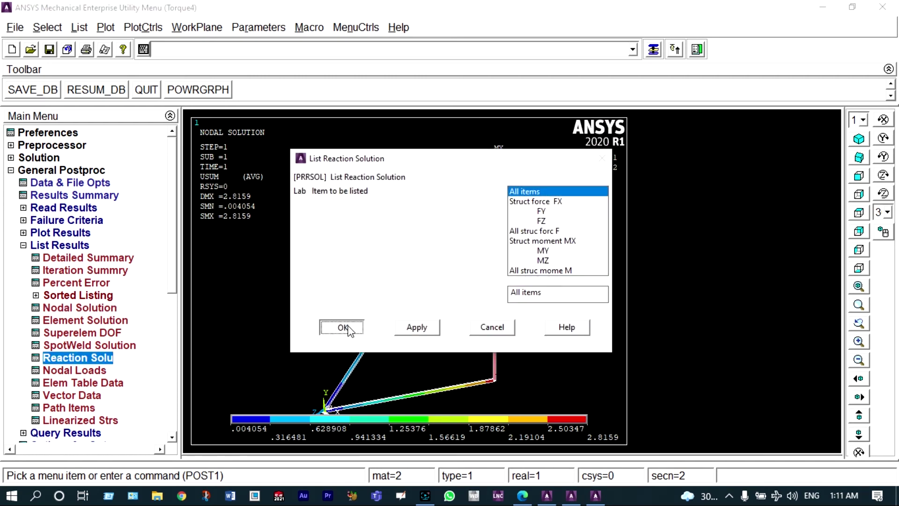
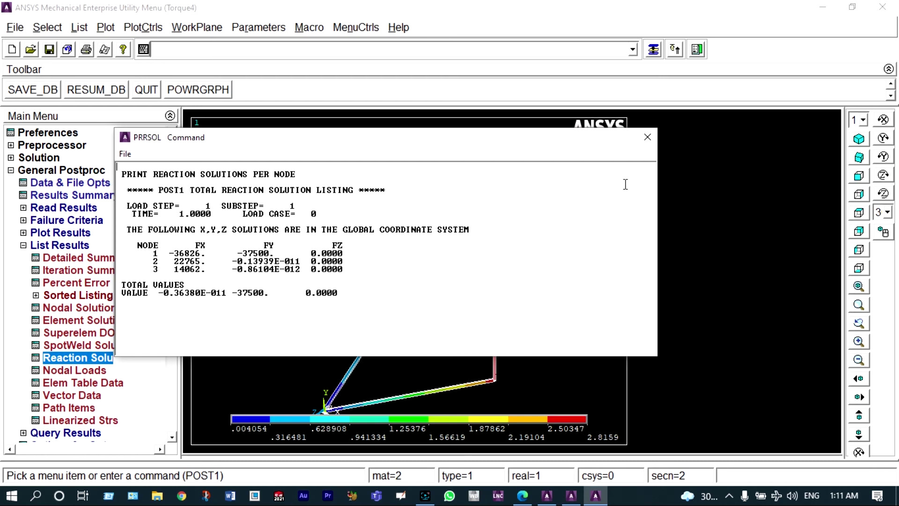
pyautogui.click(647, 137)
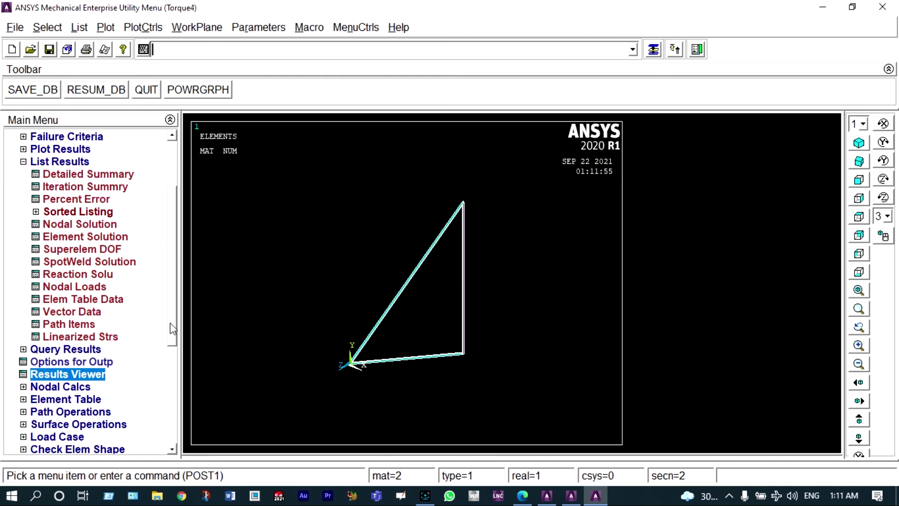
# - Define an element table item by sequence number SMISC, 1, with "force" entered as Eff NU for EQV strain
pyautogui.click(66, 400)
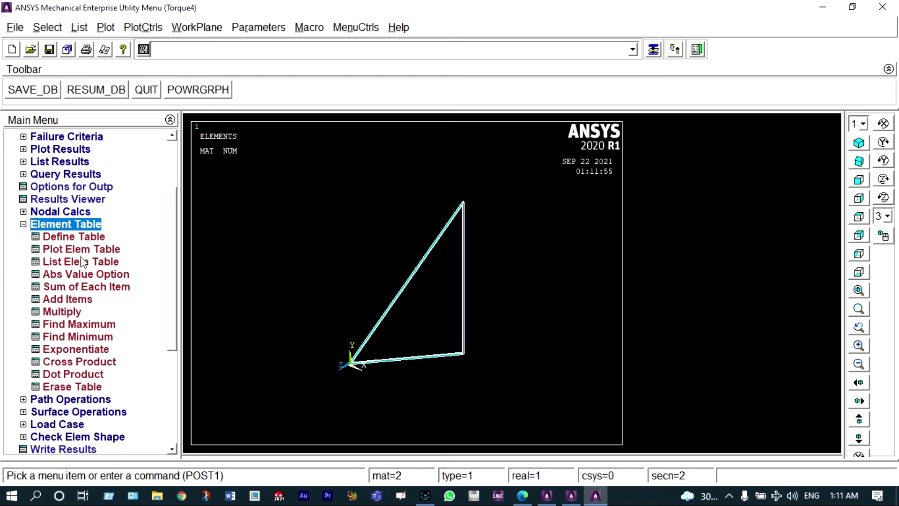
pyautogui.click(80, 236)
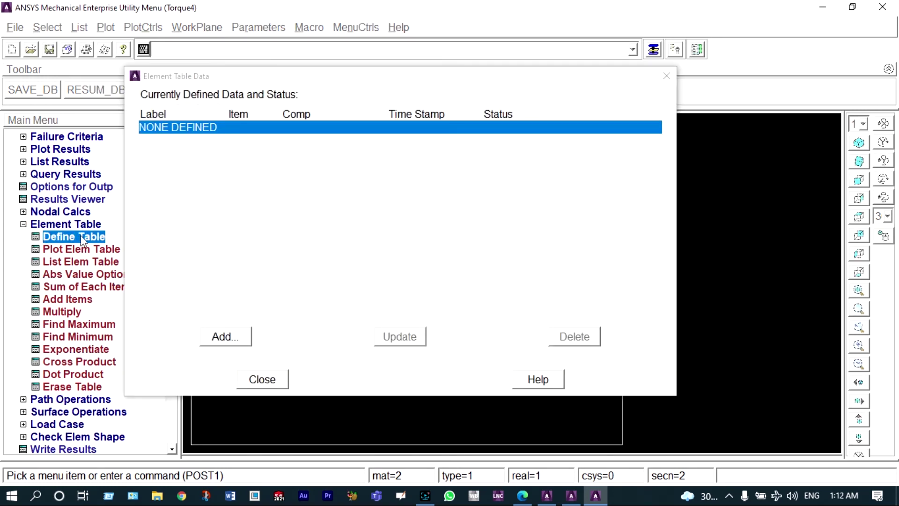
pyautogui.click(212, 335)
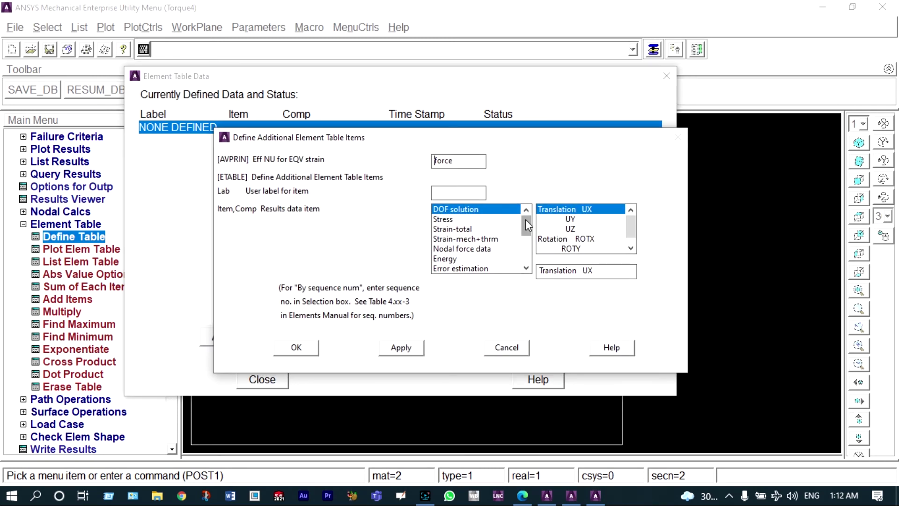
pyautogui.moveTo(525, 219); pyautogui.dragTo(522, 246)
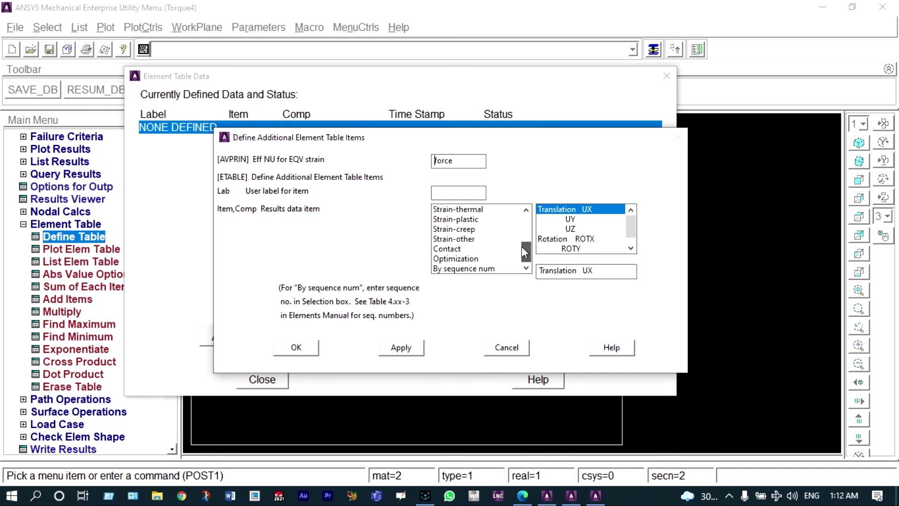
pyautogui.click(479, 266)
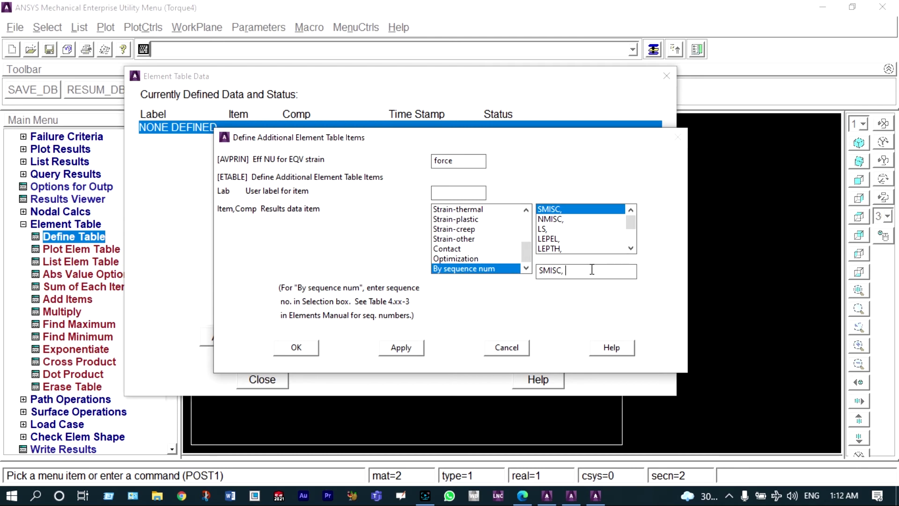
pyautogui.write('1')
pyautogui.click(406, 351)
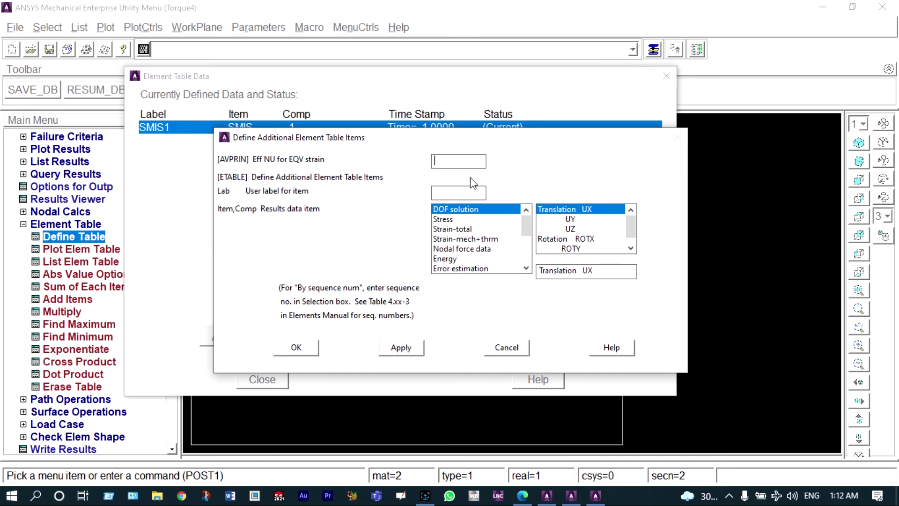
# - Add a second element table item by sequence number LS, 1, with "stress" as Eff NU for EQV strain, and finish the table definition
pyautogui.write('stress')
pyautogui.moveTo(526, 217); pyautogui.dragTo(526, 257)
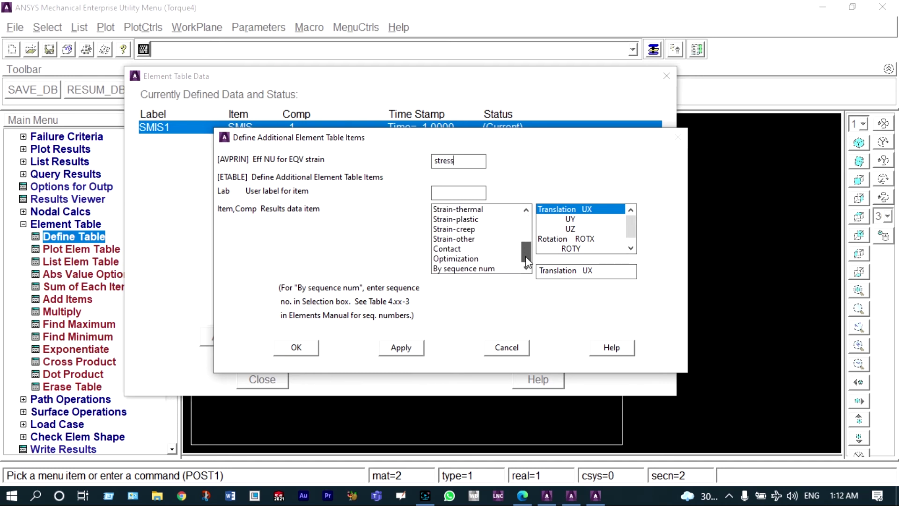
pyautogui.click(490, 266)
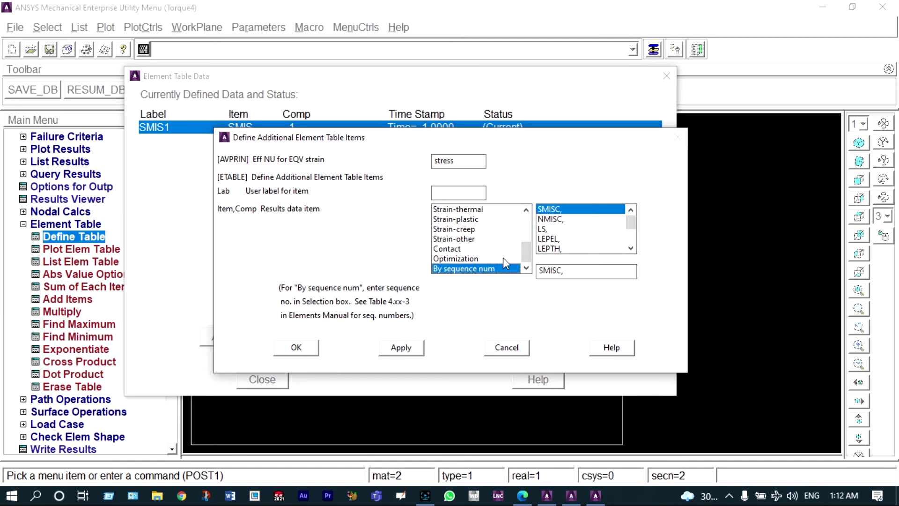
pyautogui.click(543, 229)
pyautogui.click(565, 273)
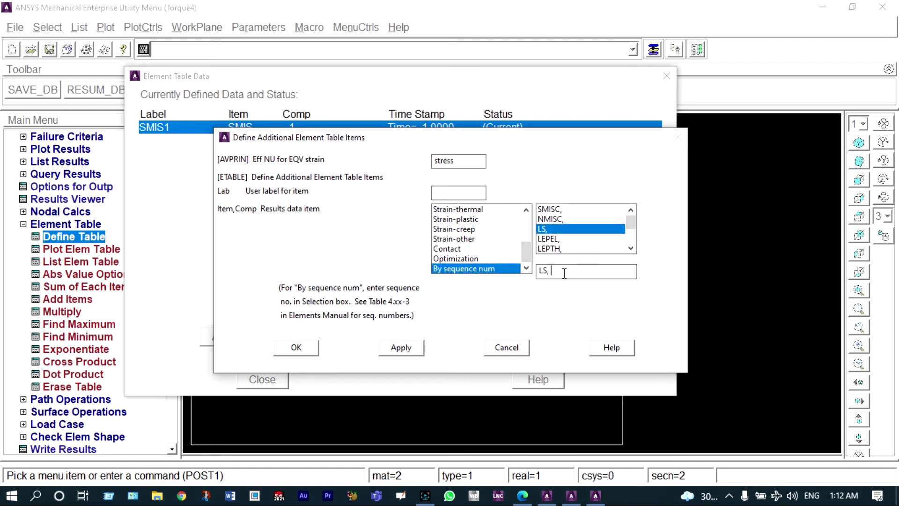
pyautogui.write('1')
pyautogui.click(296, 347)
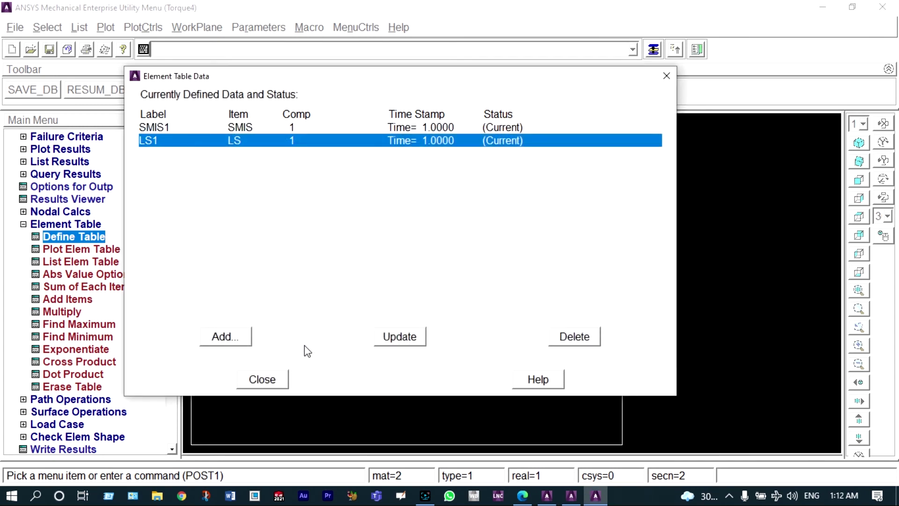
pyautogui.click(274, 376)
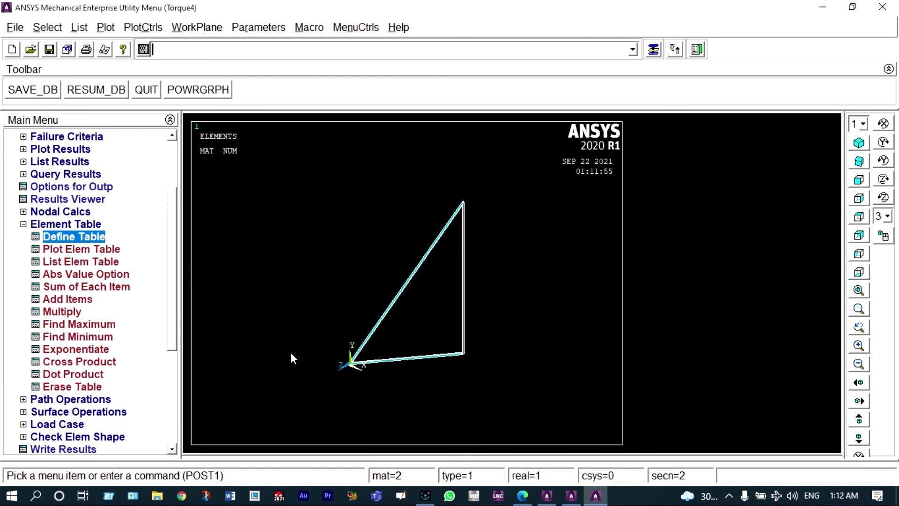
# - Contour the element table item LS1 on the truss without averaging at common nodes
pyautogui.scroll(-1, 450, 315)
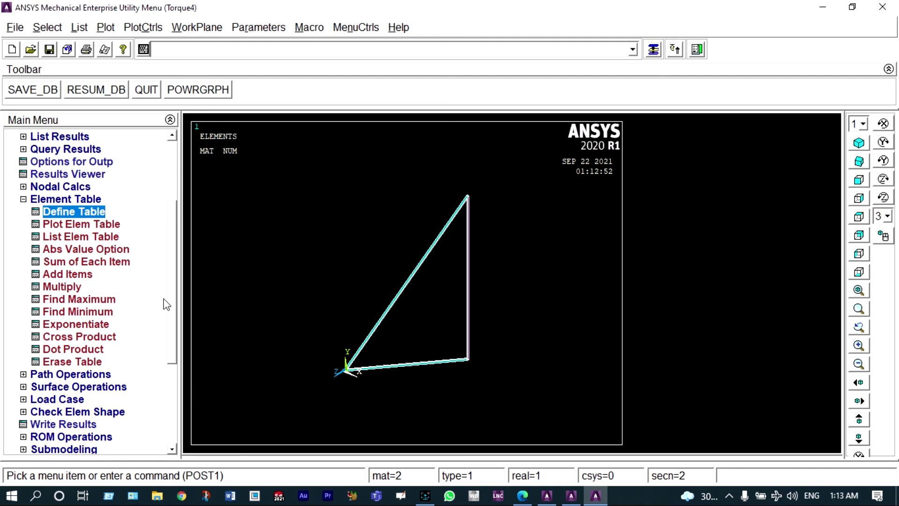
pyautogui.click(95, 226)
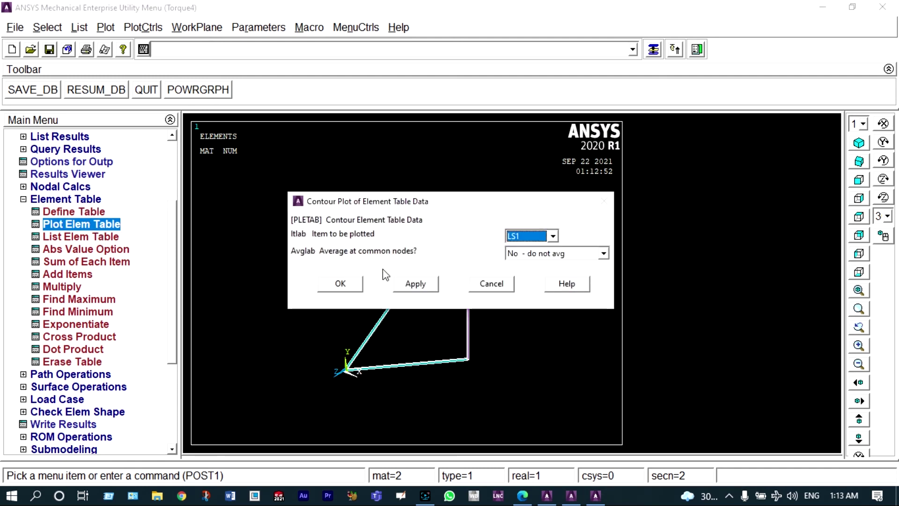
pyautogui.click(341, 284)
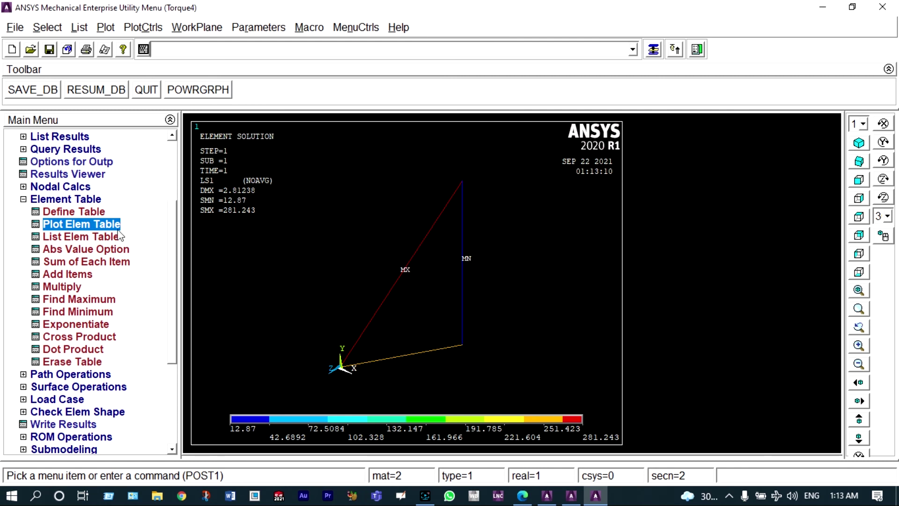
# - Contour the element table item SMIS1 on the truss without averaging at common nodes
pyautogui.click(107, 226)
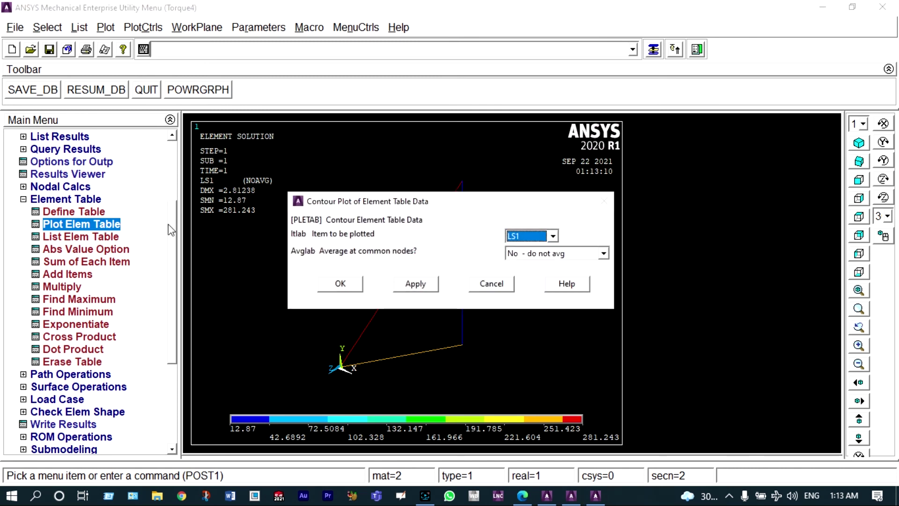
pyautogui.click(552, 236)
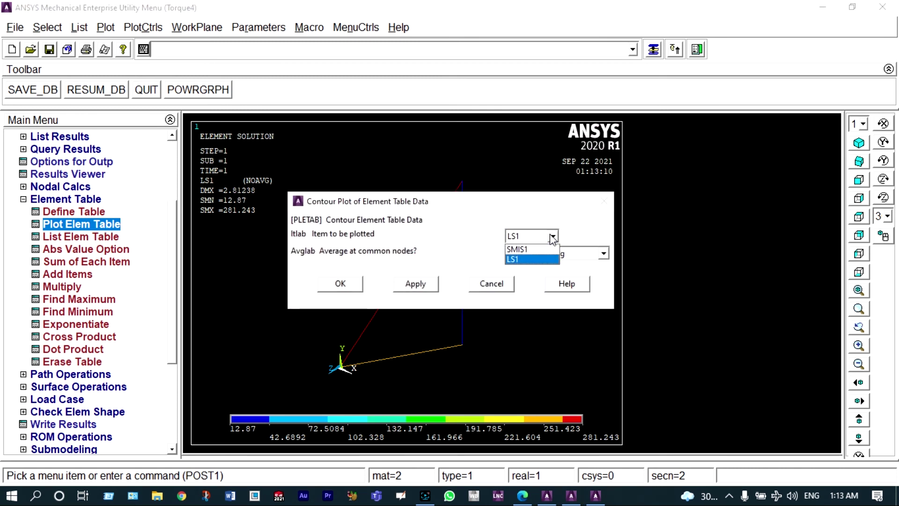
pyautogui.click(524, 249)
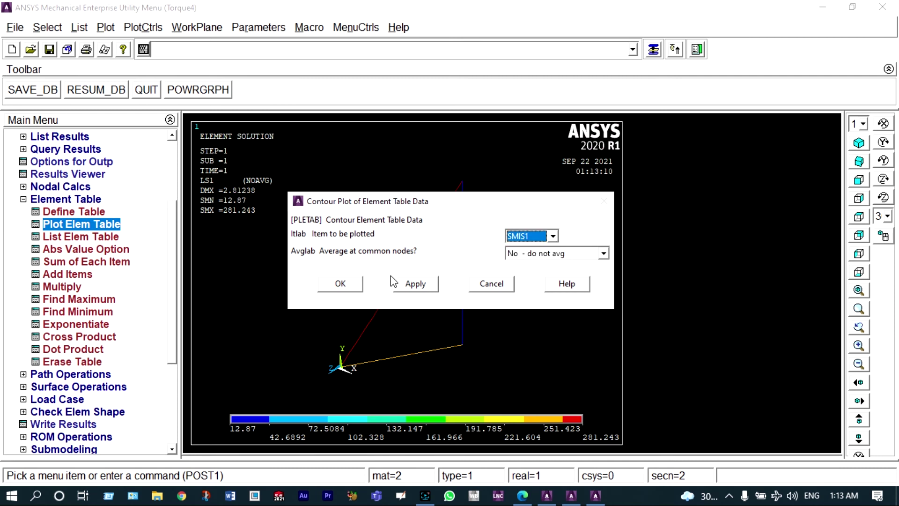
pyautogui.click(353, 285)
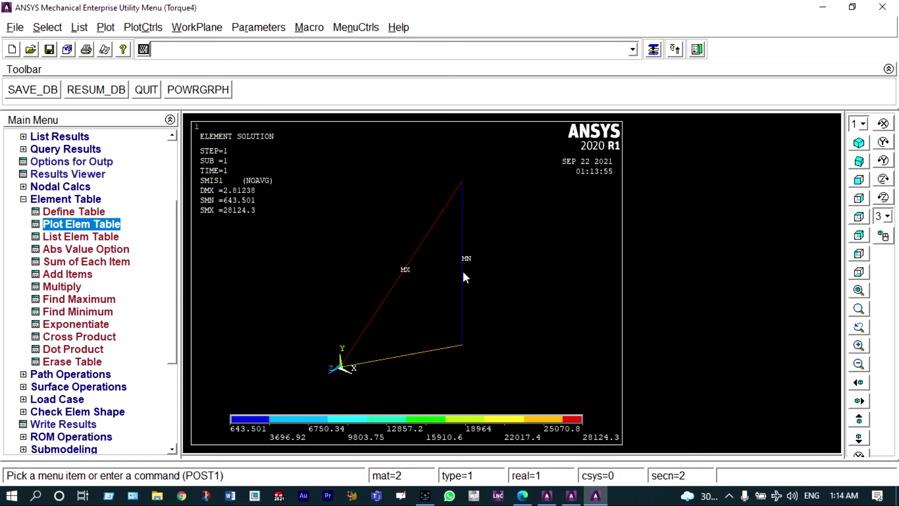
# - List the element table items SMIS1 and LS1 per element, review the values and close the listing
pyautogui.click(109, 236)
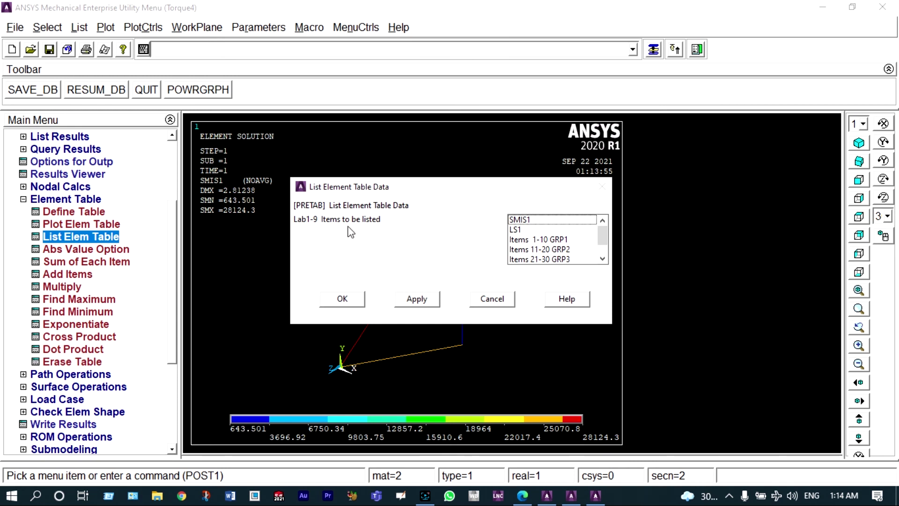
pyautogui.click(353, 297)
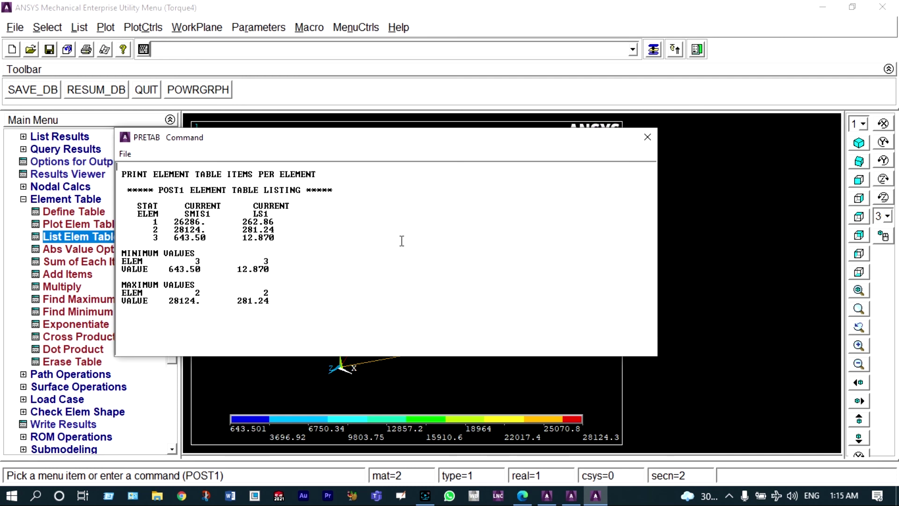
pyautogui.click(646, 139)
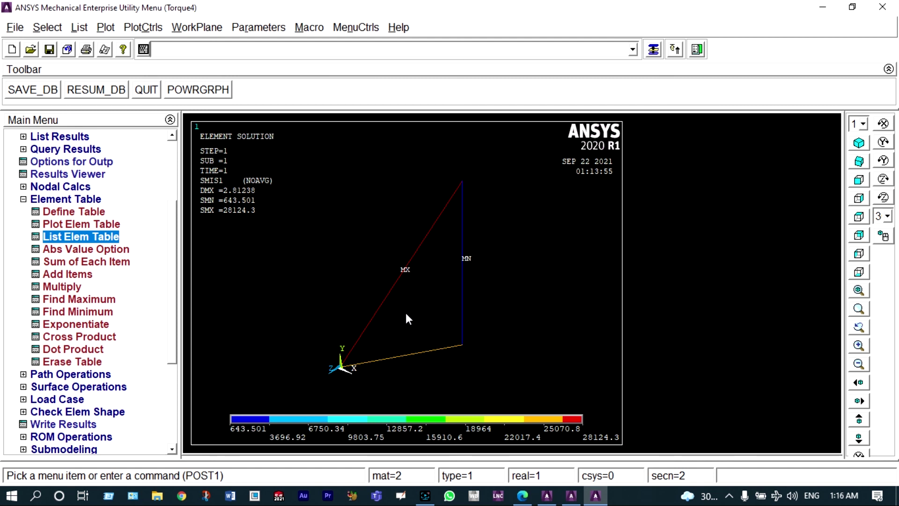
pyautogui.keyDown('ctrl'); pyautogui.moveTo(406, 314); pyautogui.dragTo(421, 310, button='right'); pyautogui.keyUp('ctrl')
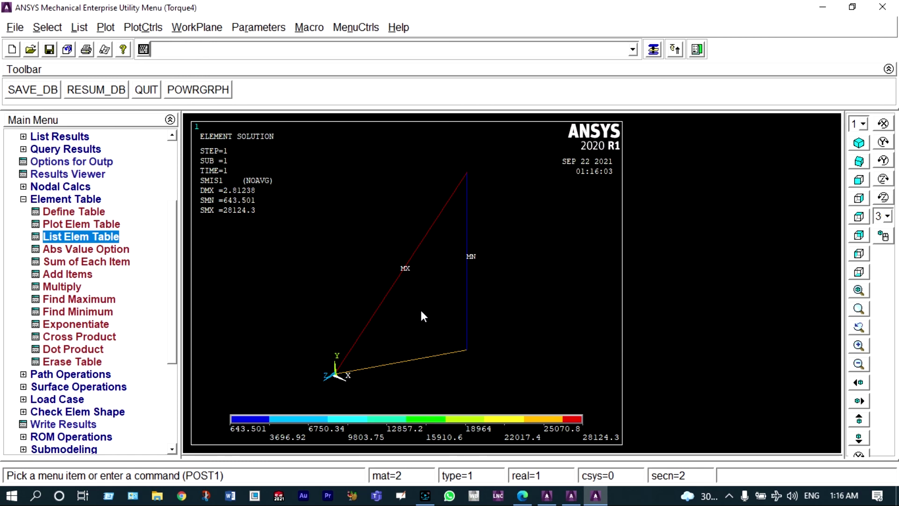